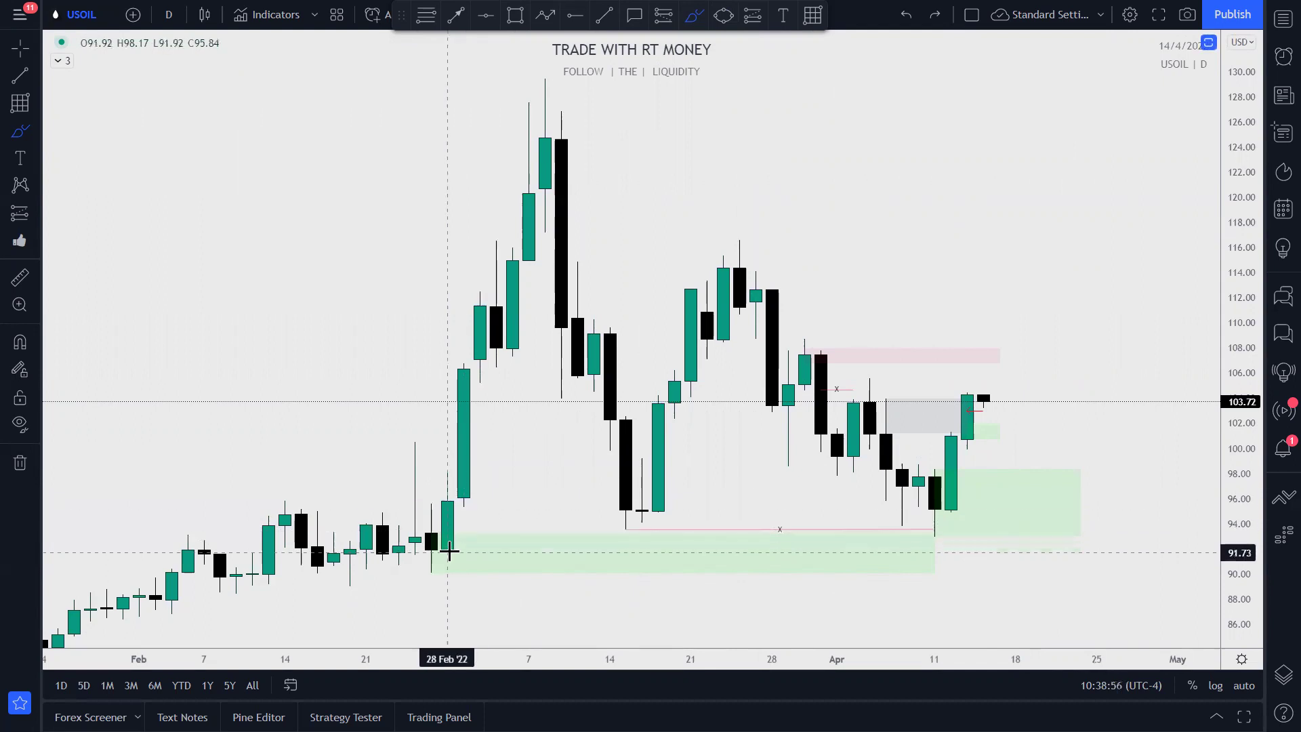
# Step: Sketch freehand strokes of the rally from the late-February lows and the April decline, then undo them
pyautogui.moveTo(433, 517); pyautogui.dragTo(546, 146)
pyautogui.moveTo(554, 262); pyautogui.dragTo(627, 510)
pyautogui.moveTo(415, 512); pyautogui.dragTo(486, 534)
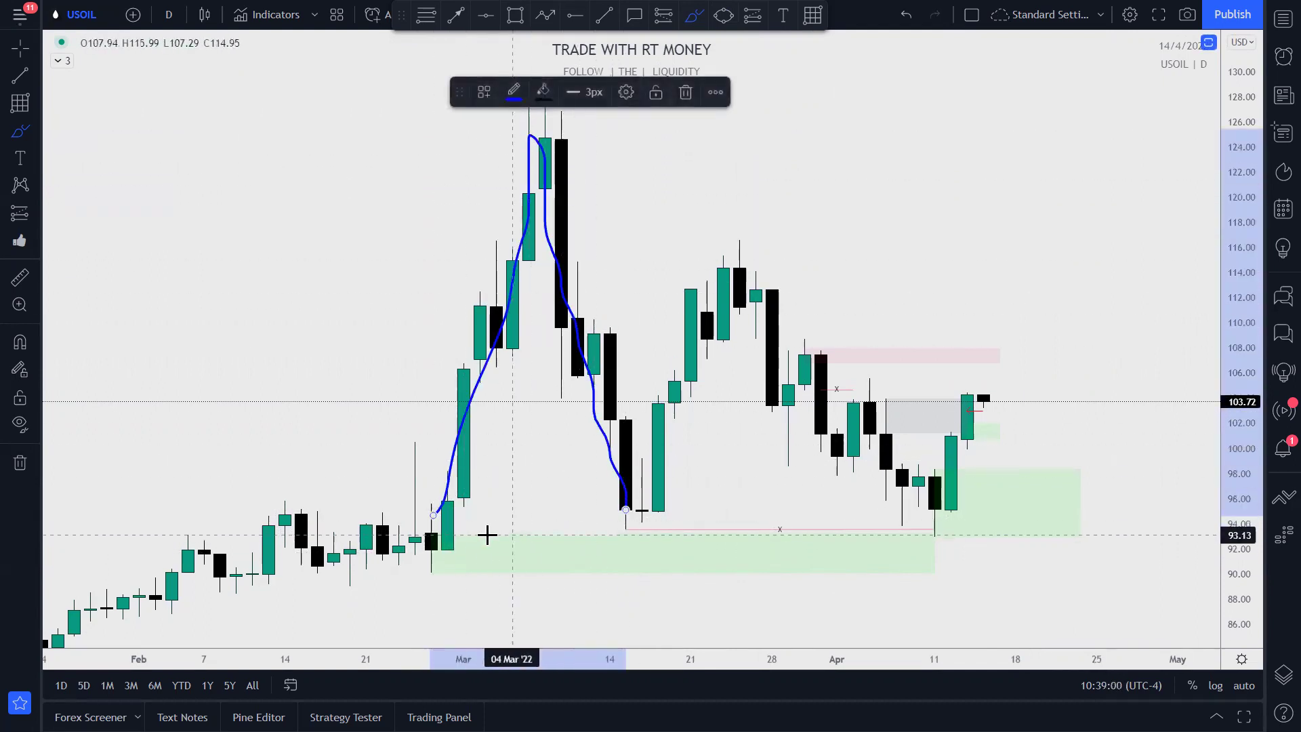
pyautogui.moveTo(415, 597); pyautogui.dragTo(415, 515)
pyautogui.moveTo(637, 510)
pyautogui.mouseDown()
pyautogui.moveTo(690, 407)
pyautogui.moveTo(729, 241)
pyautogui.mouseUp()
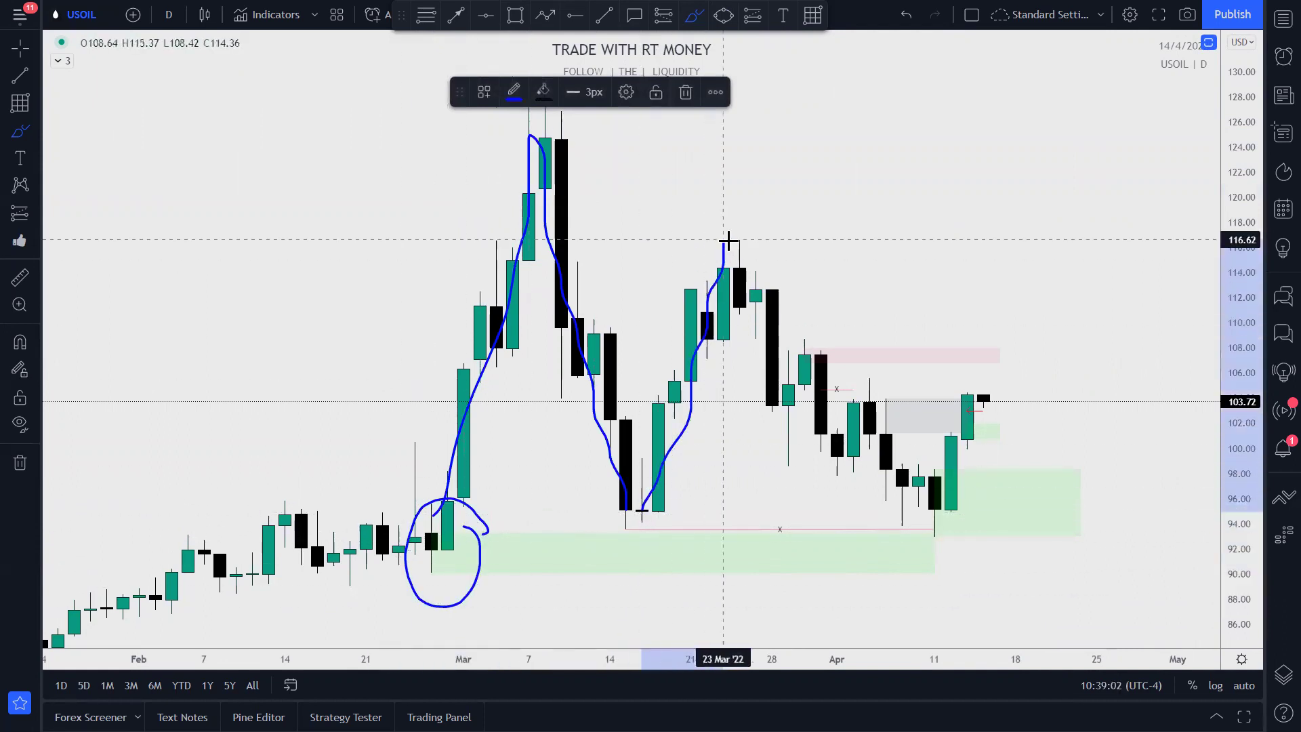
pyautogui.moveTo(561, 319); pyautogui.dragTo(658, 330)
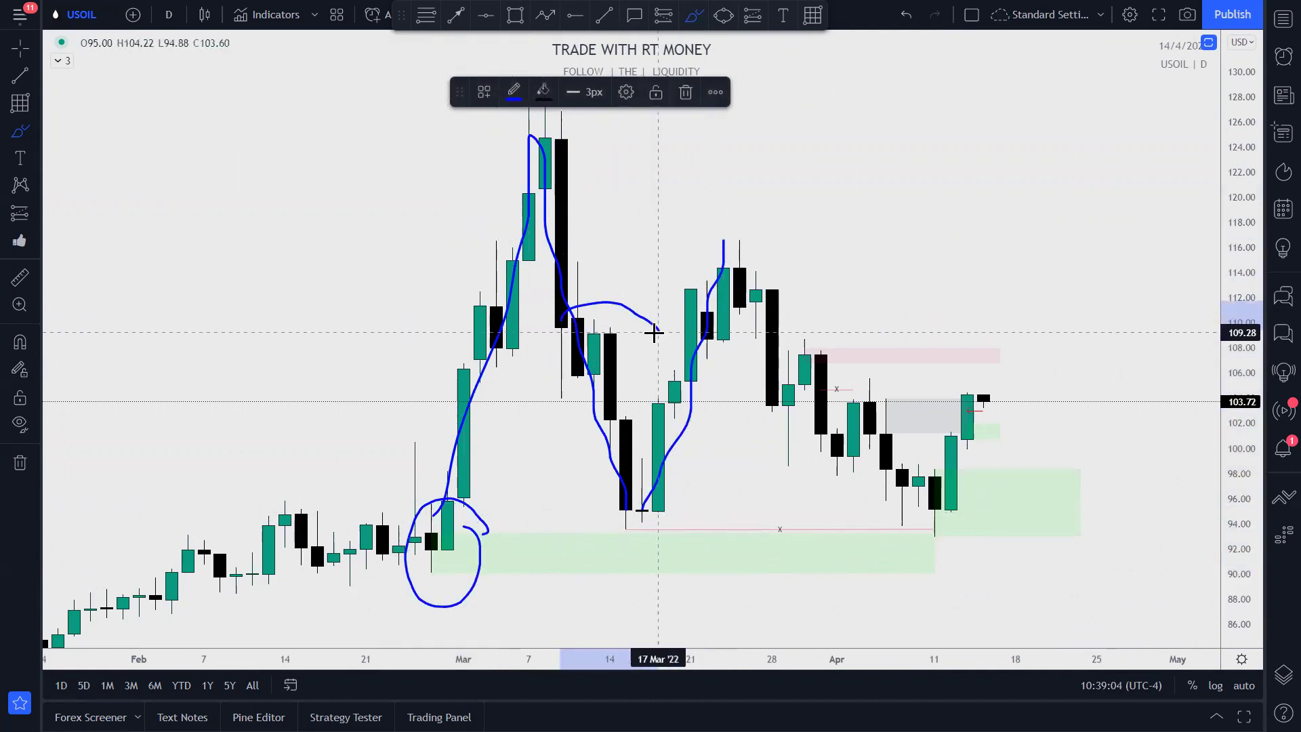
pyautogui.moveTo(564, 264)
pyautogui.mouseDown()
pyautogui.moveTo(707, 266)
pyautogui.moveTo(935, 526)
pyautogui.mouseUp()
pyautogui.moveTo(608, 517)
pyautogui.mouseDown()
pyautogui.moveTo(659, 546)
pyautogui.moveTo(691, 521)
pyautogui.mouseUp()
pyautogui.hotkey('ctrl', 'z')
pyautogui.hotkey('ctrl', 'z')
pyautogui.hotkey('ctrl', 'z')
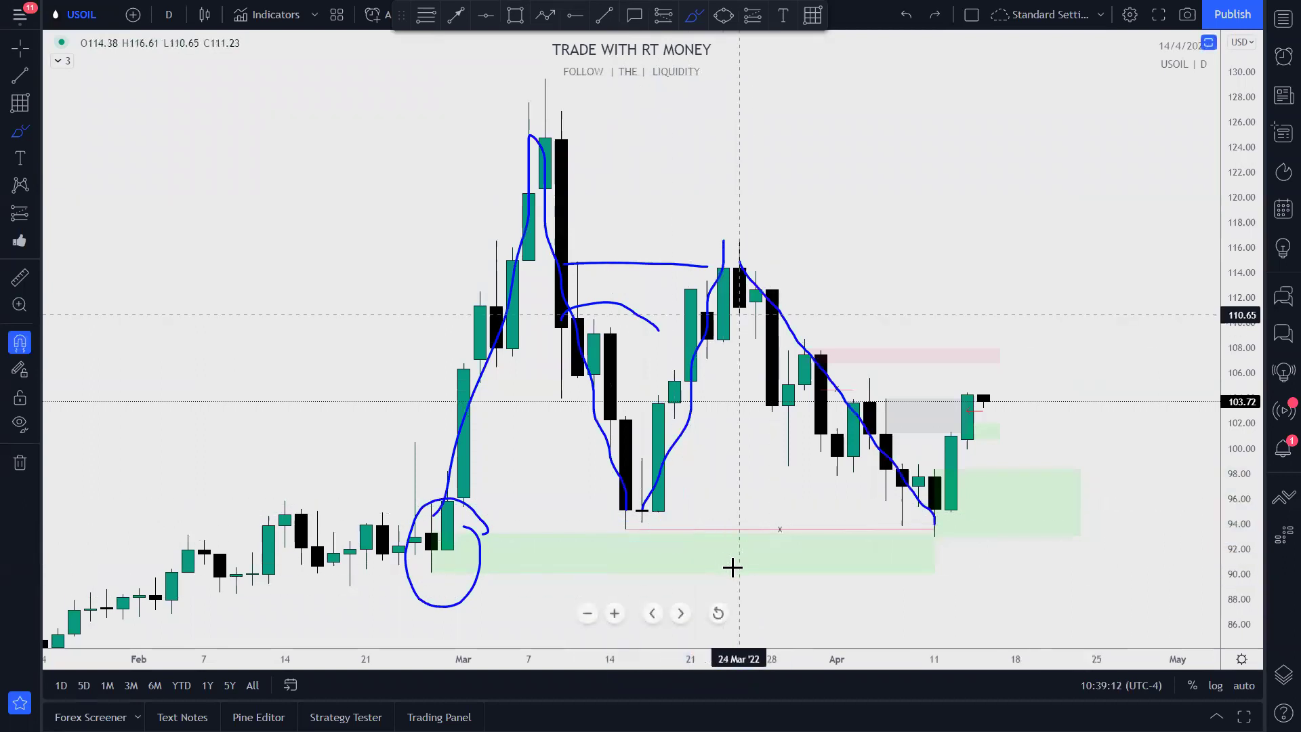
pyautogui.hotkey('ctrl', 'z')
pyautogui.hotkey('ctrl', 'z')
pyautogui.hotkey('ctrl', 'z')
pyautogui.hotkey('ctrl', 'z')
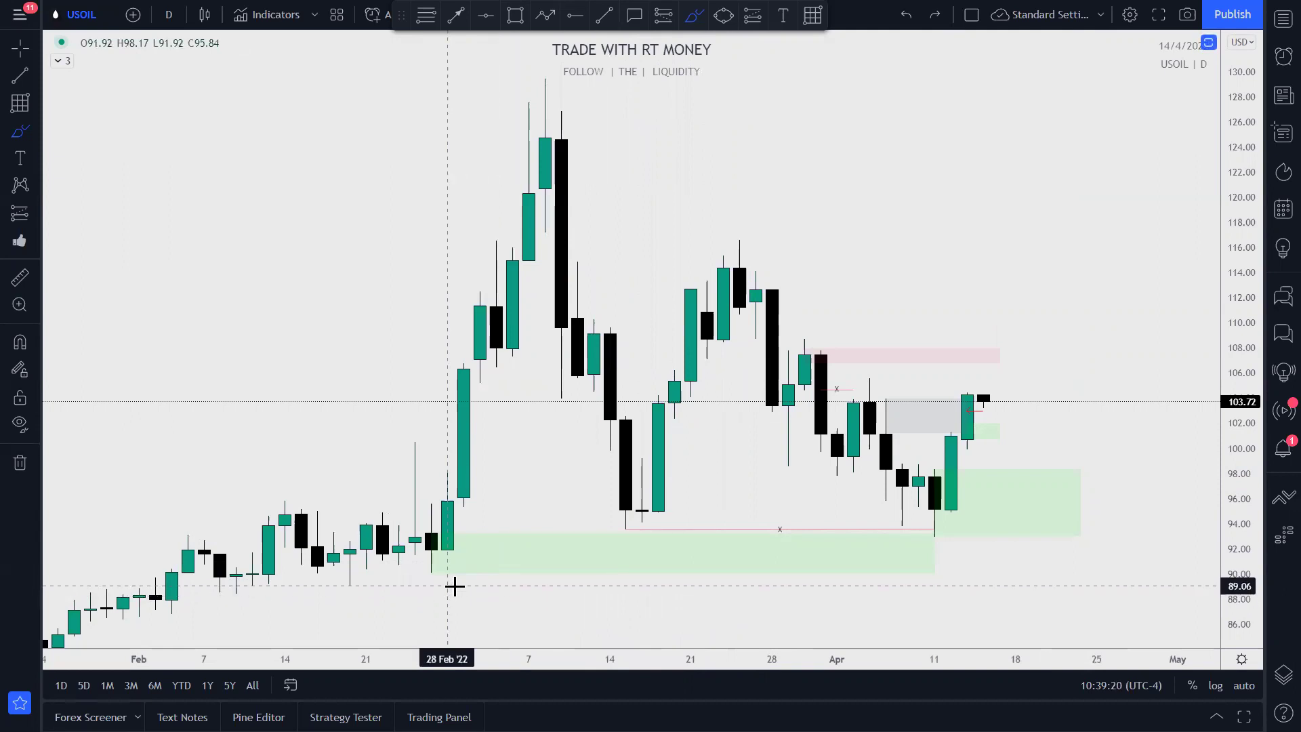
# Step: Try more freehand sketches around the late-February candles and the early-February climb, then undo them
pyautogui.moveTo(431, 566)
pyautogui.mouseDown()
pyautogui.moveTo(456, 355)
pyautogui.moveTo(529, 129)
pyautogui.moveTo(597, 298)
pyautogui.moveTo(652, 514)
pyautogui.moveTo(716, 264)
pyautogui.moveTo(938, 535)
pyautogui.moveTo(968, 372)
pyautogui.mouseUp()
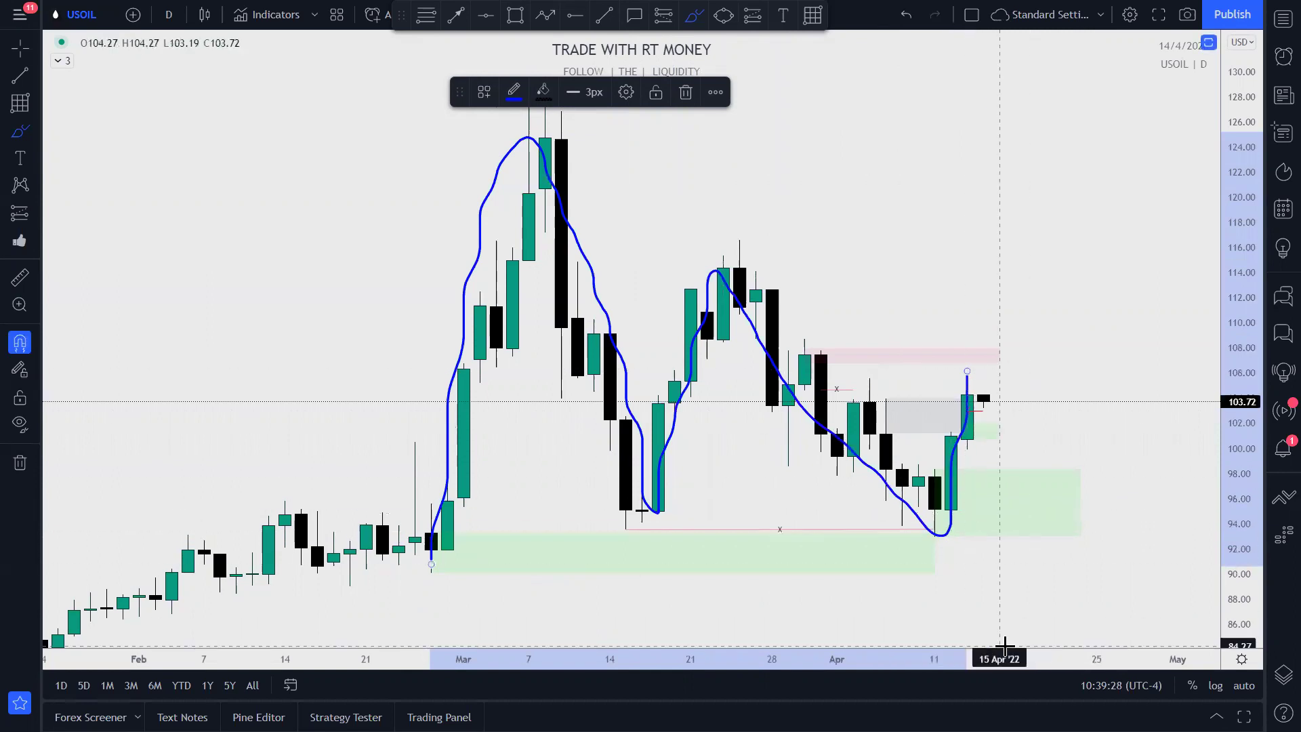
pyautogui.hotkey('ctrl', 'z')
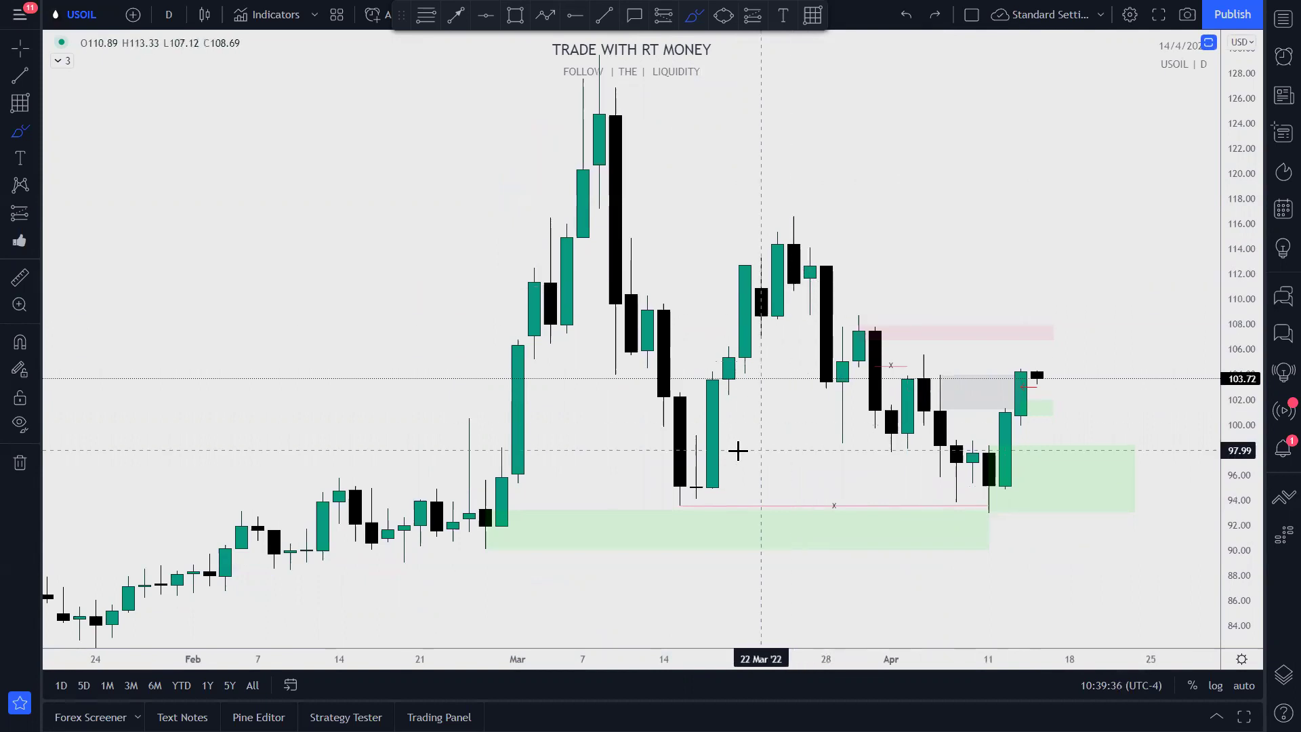
pyautogui.moveTo(510, 505)
pyautogui.mouseDown()
pyautogui.moveTo(518, 482)
pyautogui.moveTo(474, 475)
pyautogui.moveTo(511, 557)
pyautogui.moveTo(503, 464)
pyautogui.moveTo(517, 465)
pyautogui.moveTo(518, 344)
pyautogui.moveTo(551, 305)
pyautogui.moveTo(615, 135)
pyautogui.mouseUp()
pyautogui.moveTo(495, 573)
pyautogui.mouseDown()
pyautogui.moveTo(531, 520)
pyautogui.moveTo(514, 465)
pyautogui.moveTo(459, 529)
pyautogui.moveTo(529, 527)
pyautogui.mouseUp()
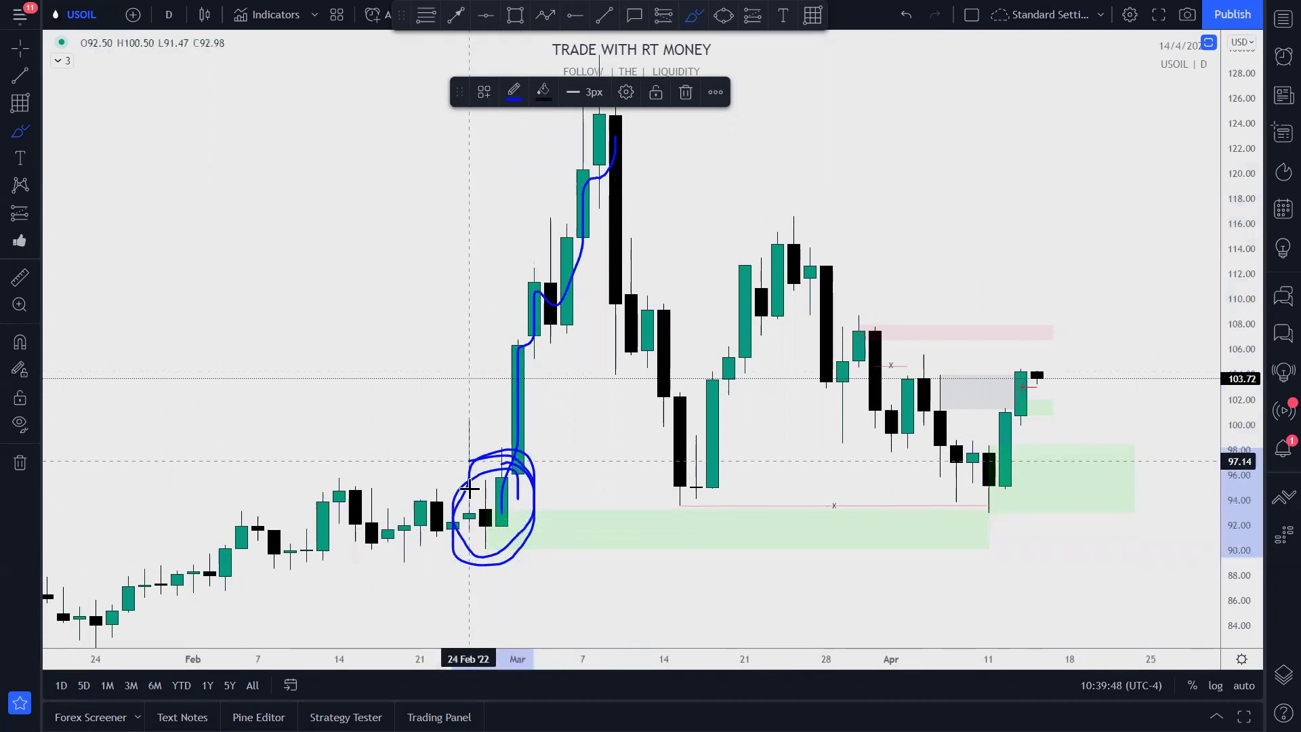
pyautogui.hotkey('ctrl', 'z')
pyautogui.hotkey('ctrl', 'z')
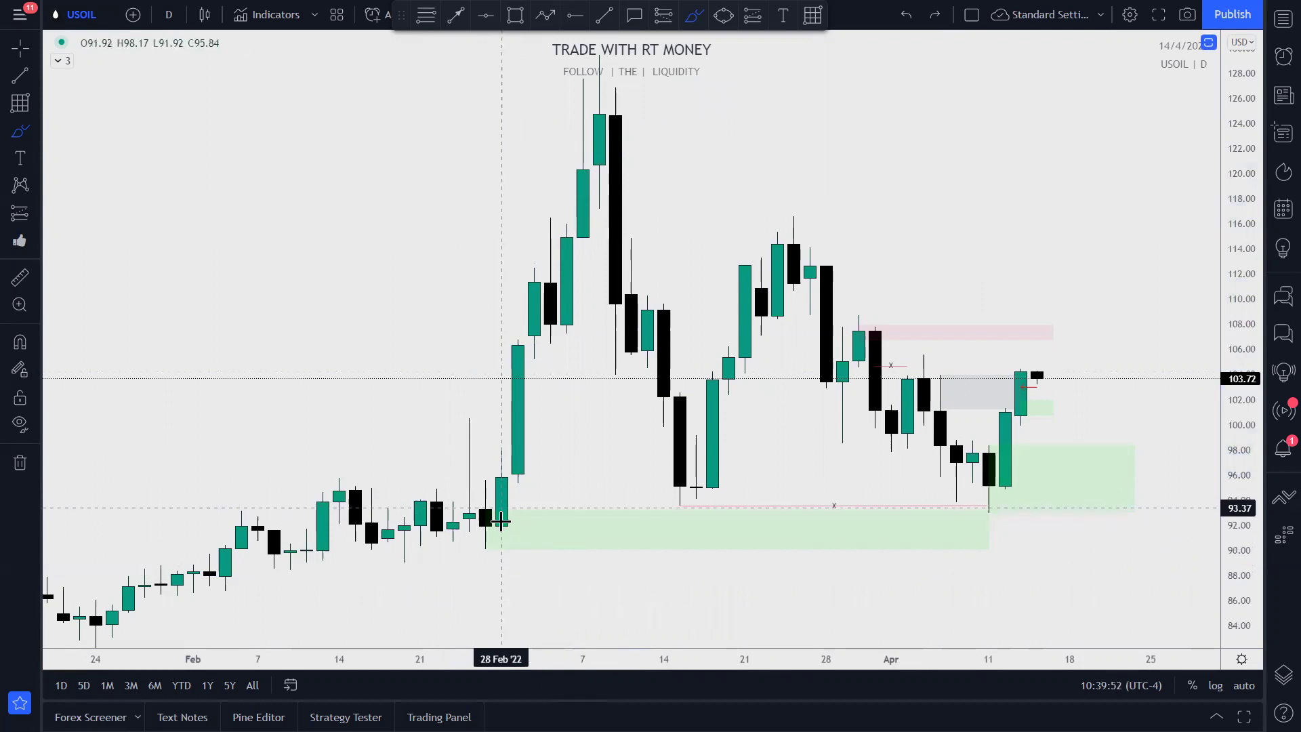
pyautogui.moveTo(468, 543); pyautogui.dragTo(517, 537)
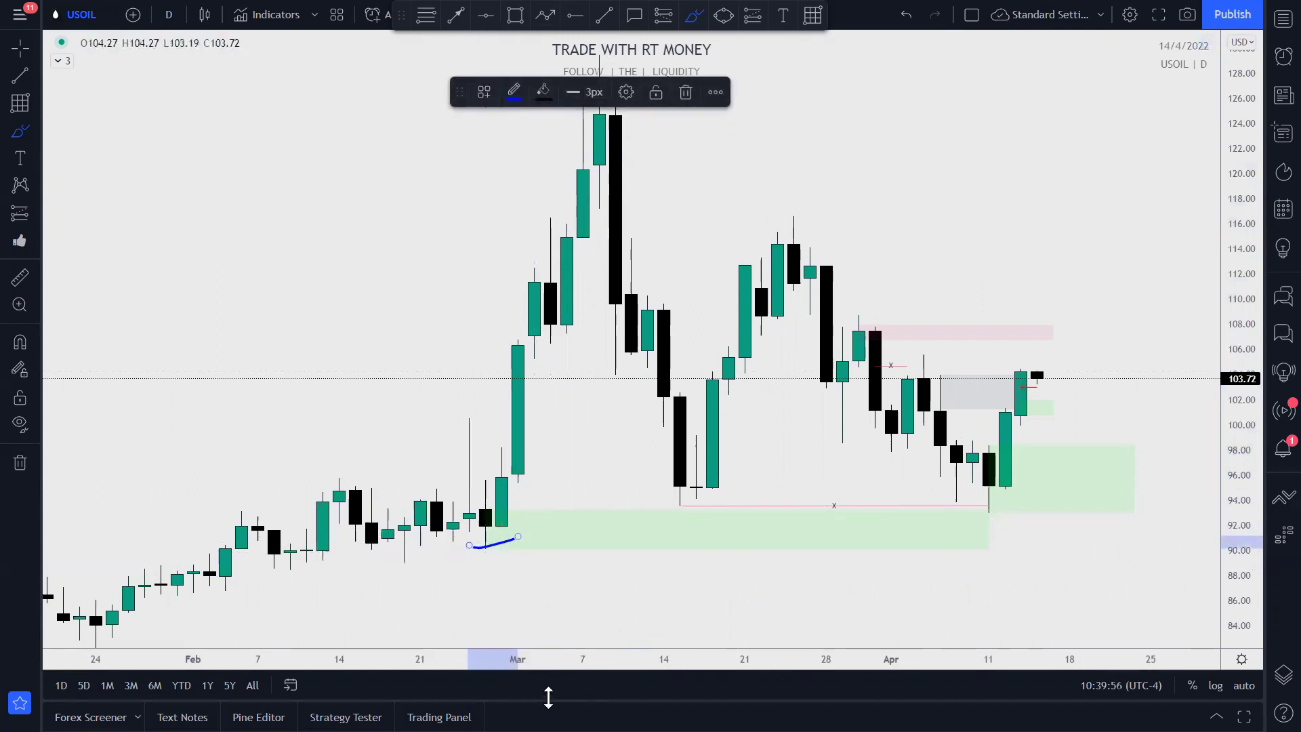
pyautogui.moveTo(161, 600)
pyautogui.mouseDown()
pyautogui.moveTo(209, 578)
pyautogui.moveTo(274, 480)
pyautogui.moveTo(341, 542)
pyautogui.moveTo(501, 518)
pyautogui.moveTo(510, 533)
pyautogui.moveTo(550, 183)
pyautogui.mouseUp()
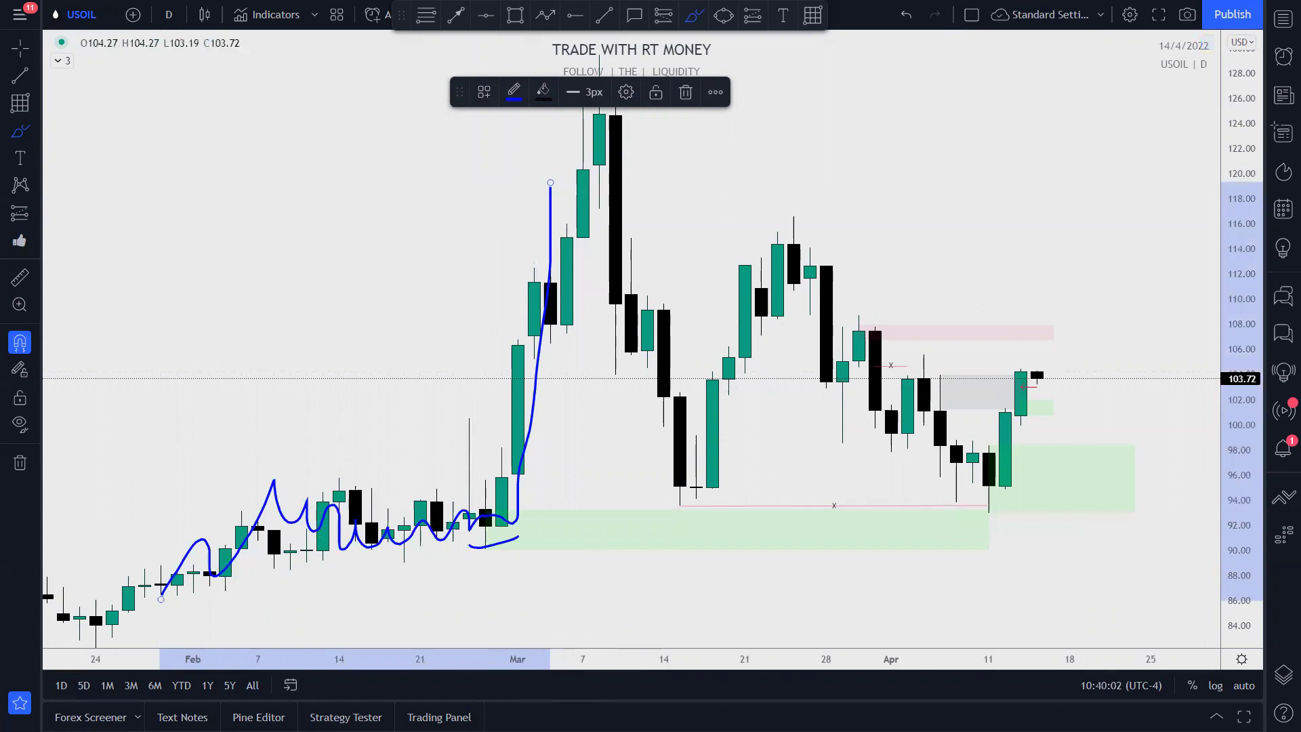
pyautogui.hotkey('ctrl', 'z')
pyautogui.hotkey('ctrl', 'z')
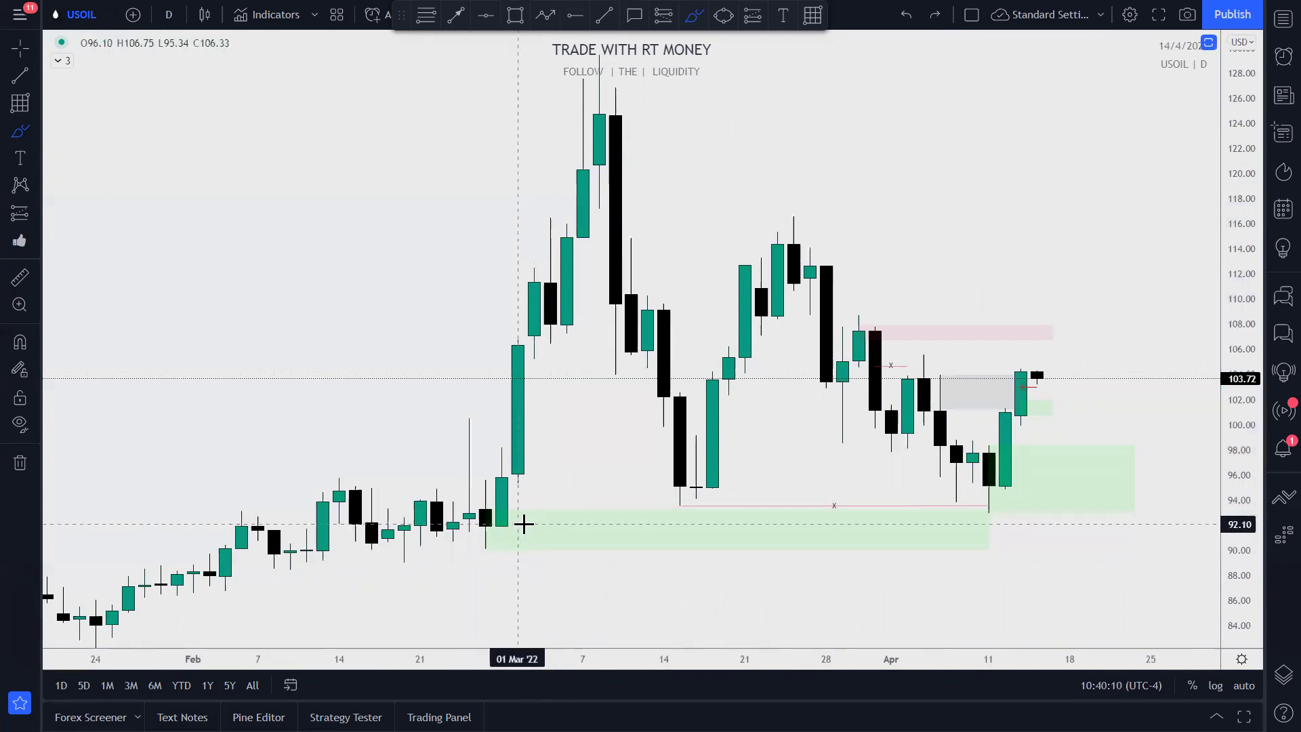
# Step: Move the wide lower green zone's top edge to about 93.37
pyautogui.click(483, 508)
pyautogui.moveTo(483, 508); pyautogui.dragTo(485, 476)
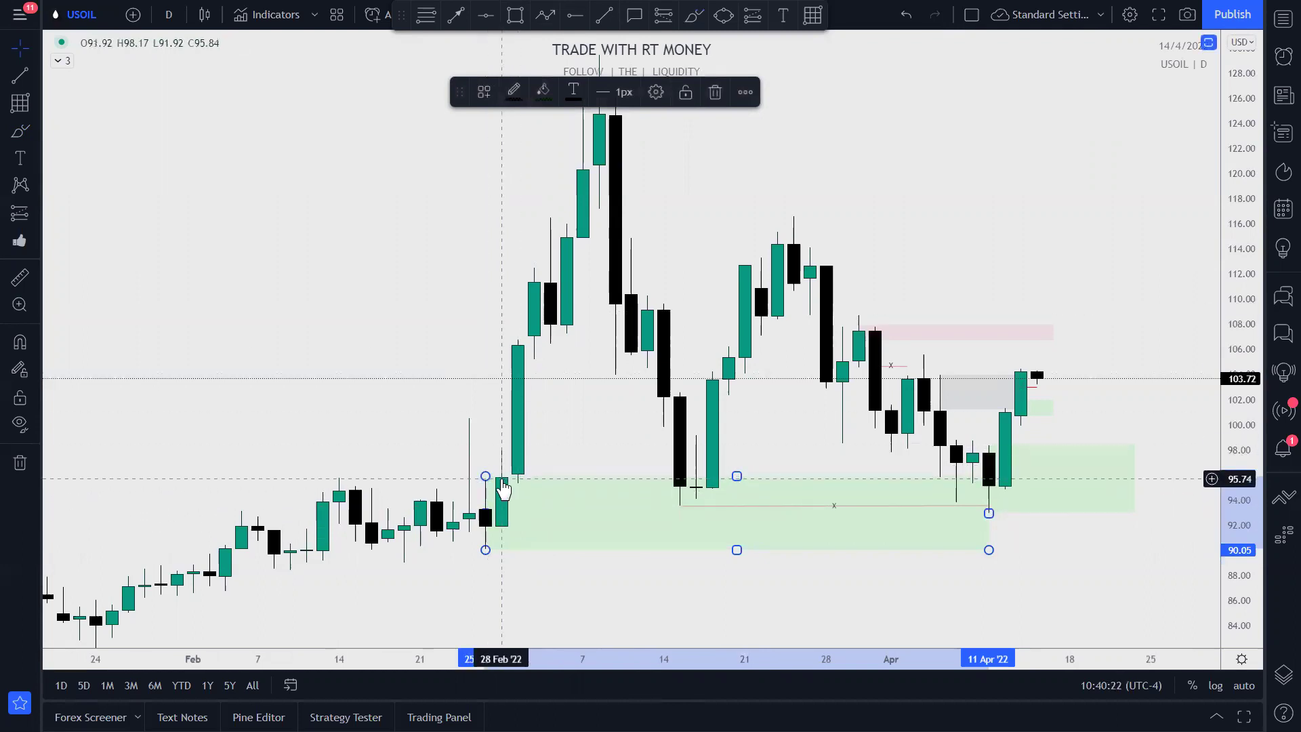
pyautogui.moveTo(485, 477); pyautogui.dragTo(483, 507)
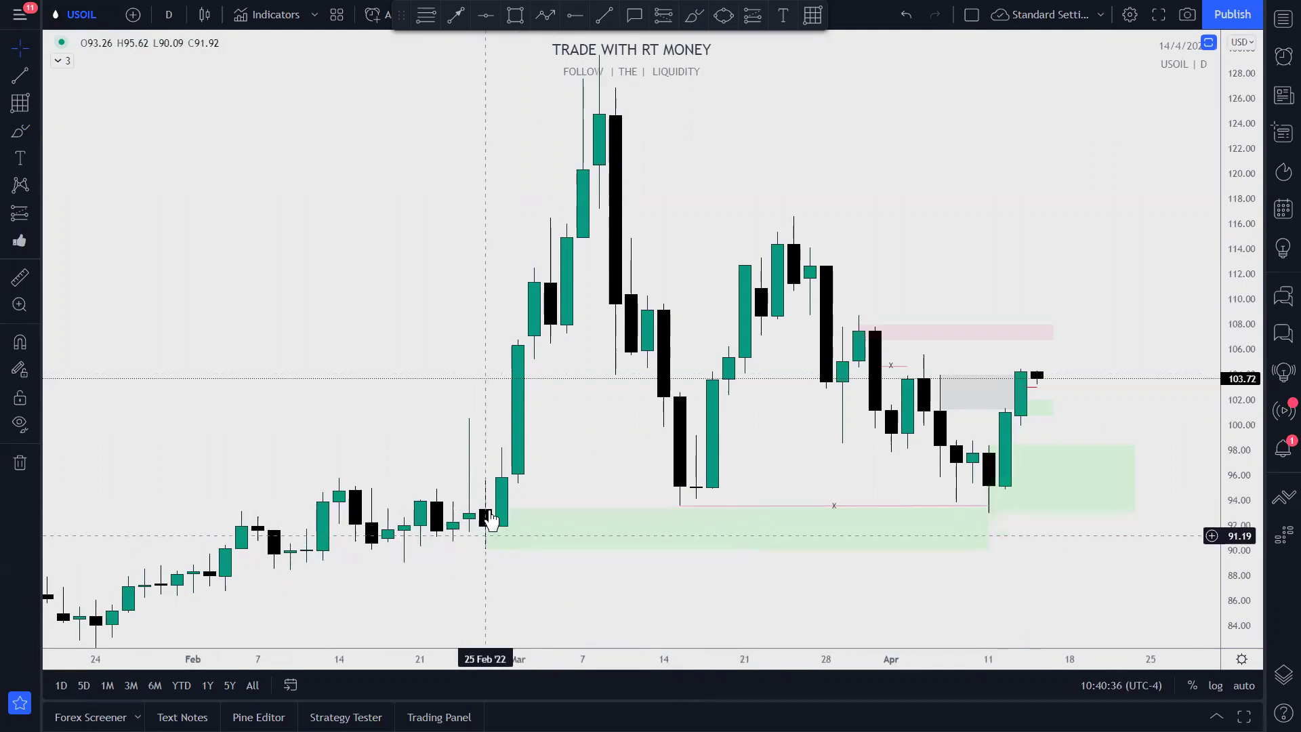
pyautogui.click(483, 574)
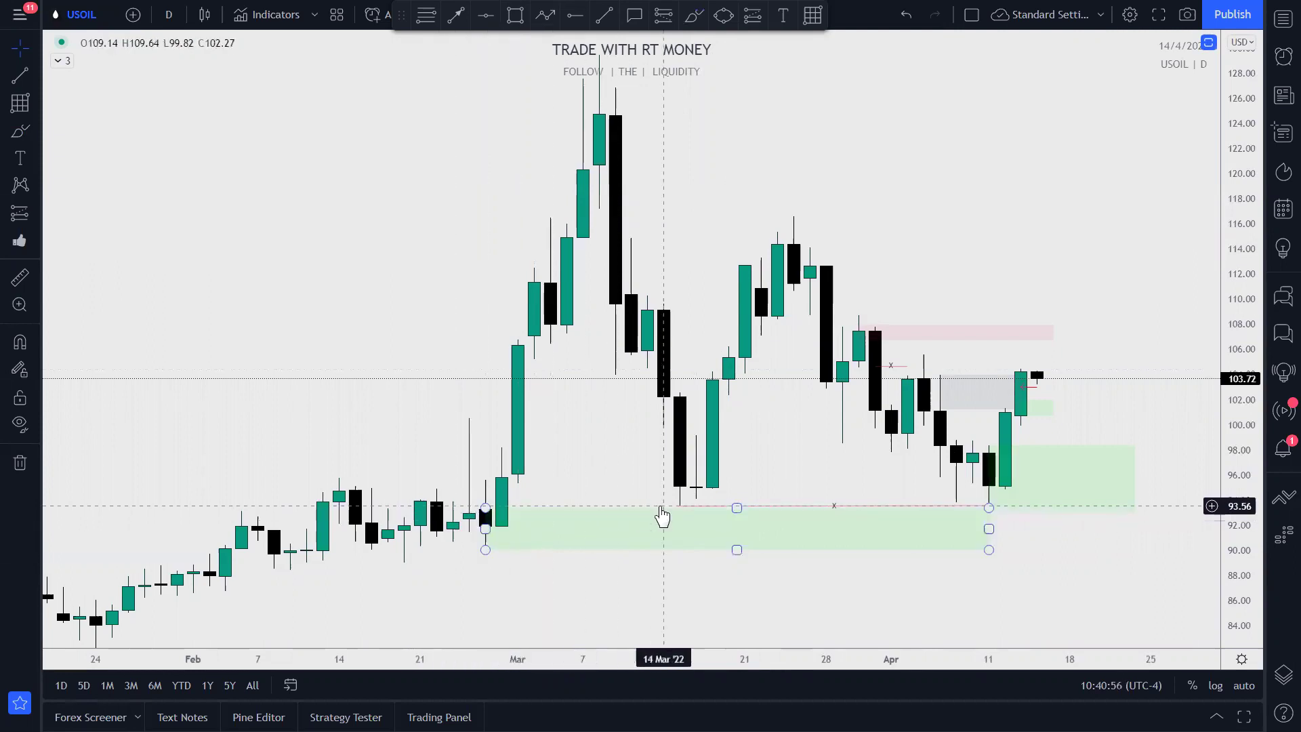
# Step: Rescale the price axis and zoom in so the February–April candles fill the chart
pyautogui.moveTo(1240, 474); pyautogui.dragTo(1196, 378)
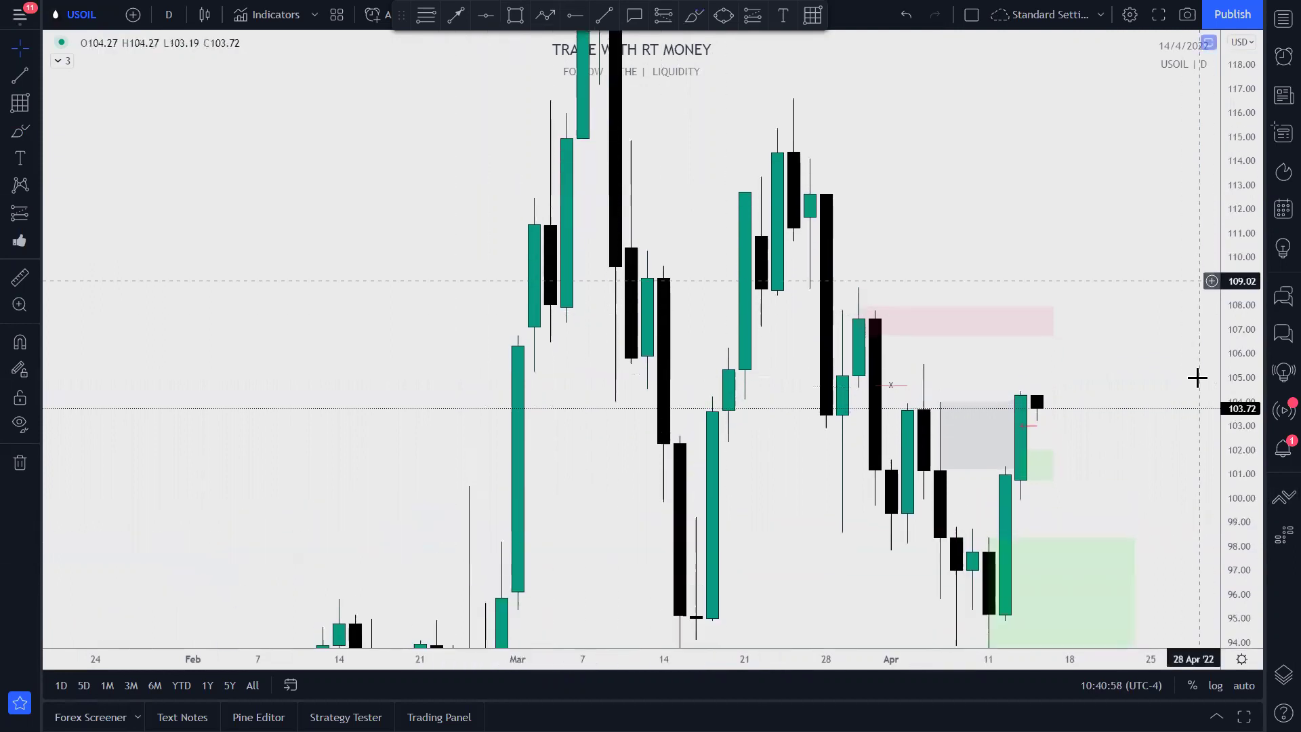
pyautogui.scroll(-8, 1150, 329)
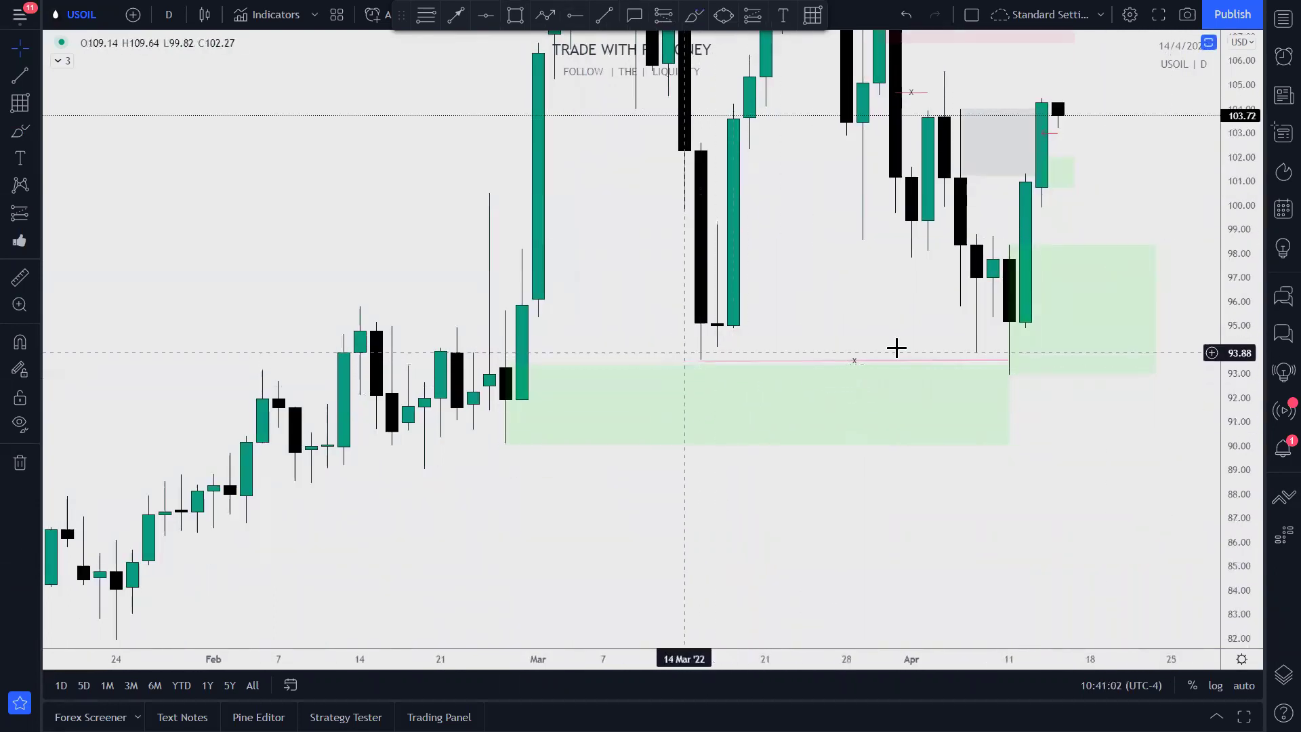
pyautogui.moveTo(1252, 211); pyautogui.dragTo(779, 578)
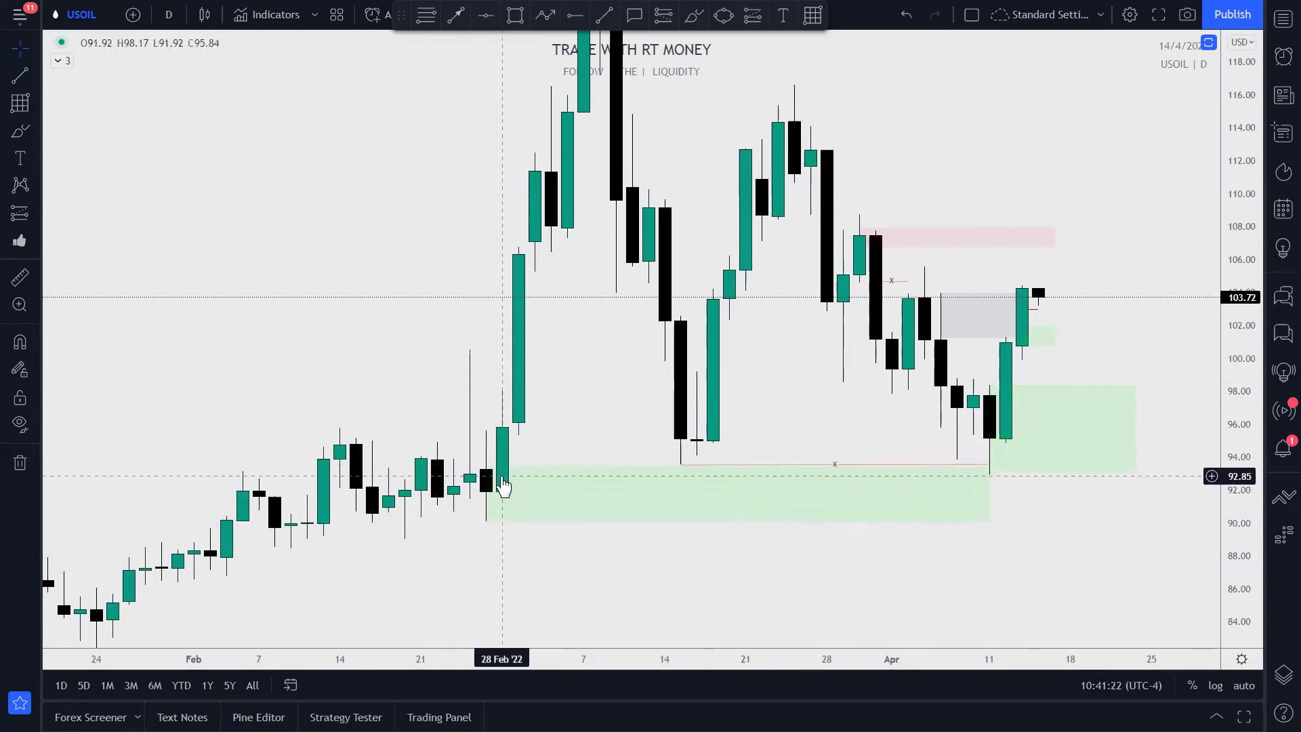
pyautogui.click(686, 466)
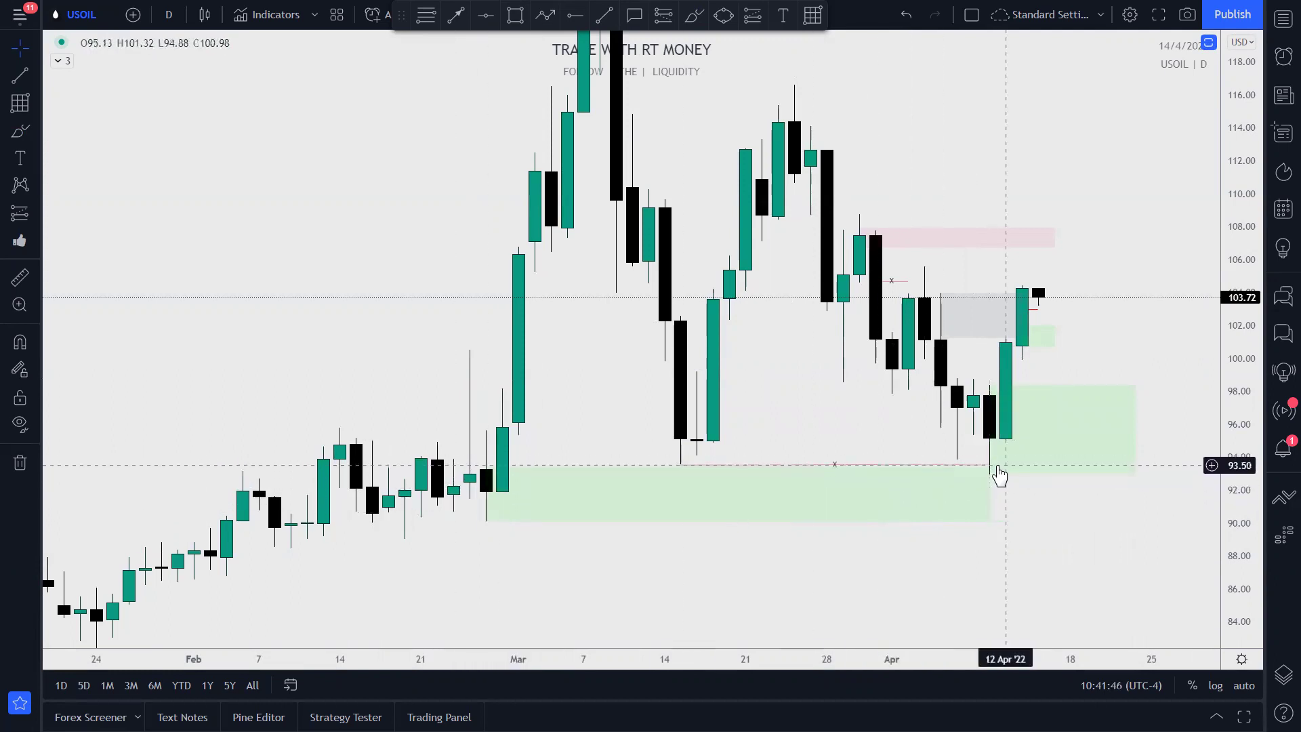
pyautogui.scroll(1, 1032, 513)
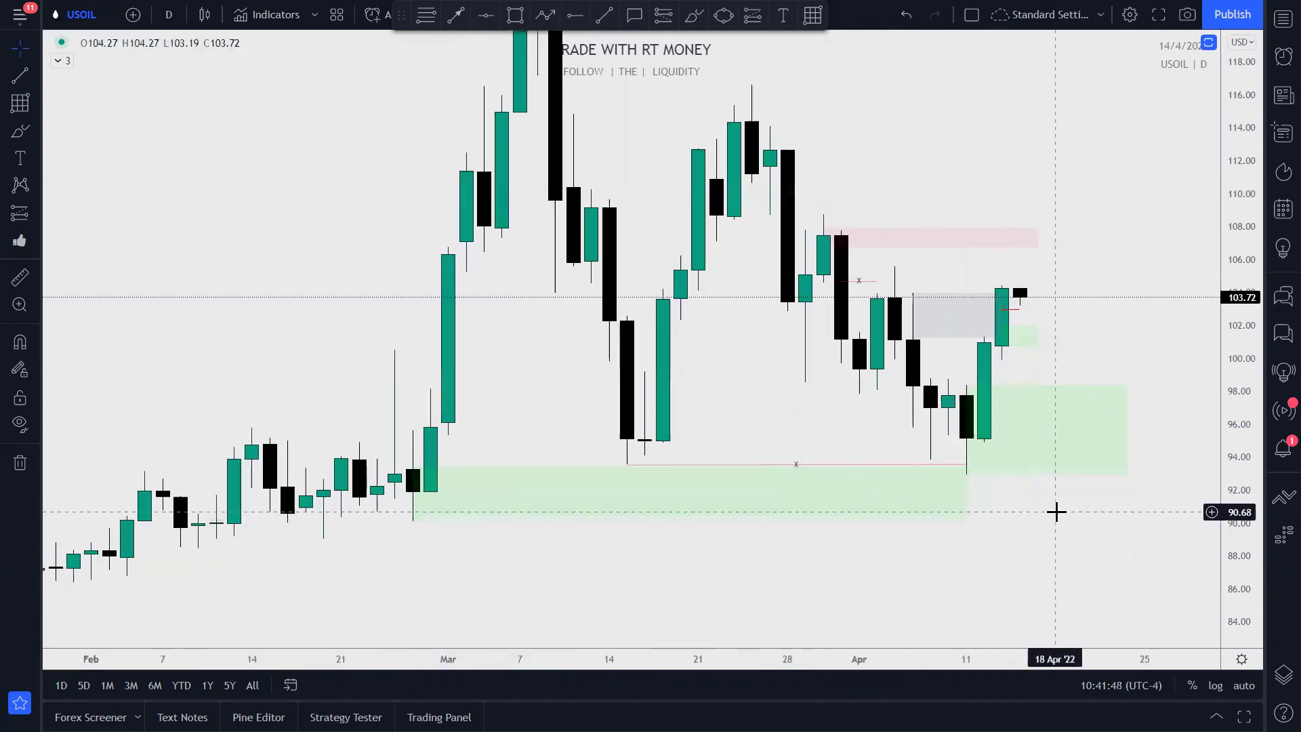
pyautogui.scroll(1, 1054, 512)
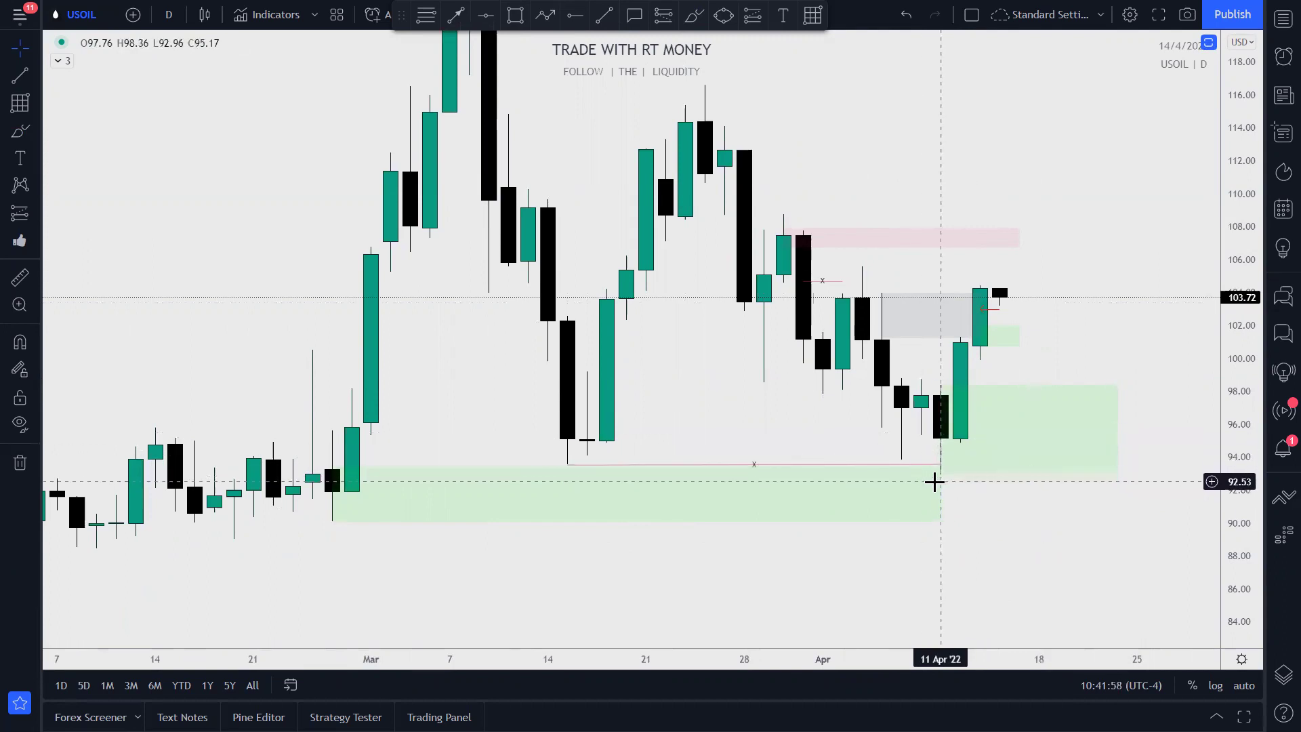
pyautogui.click(939, 432)
pyautogui.click(943, 522)
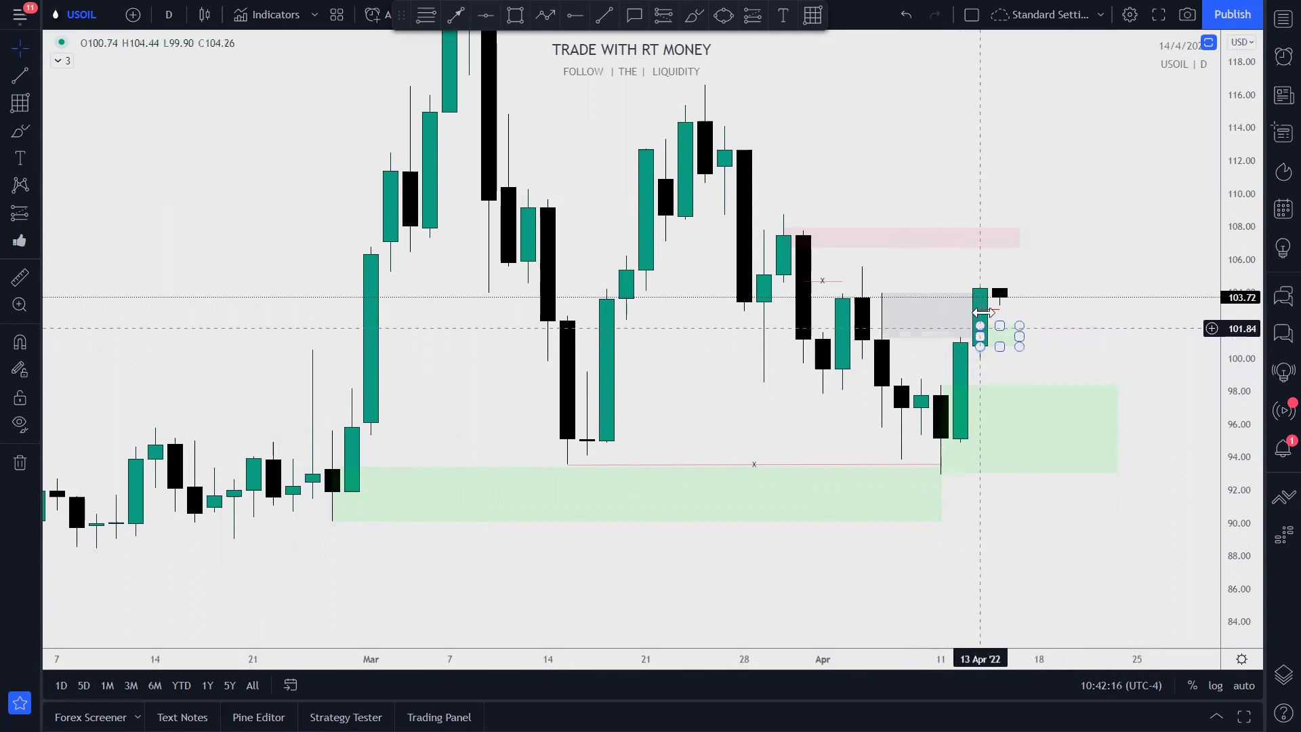
pyautogui.click(941, 450)
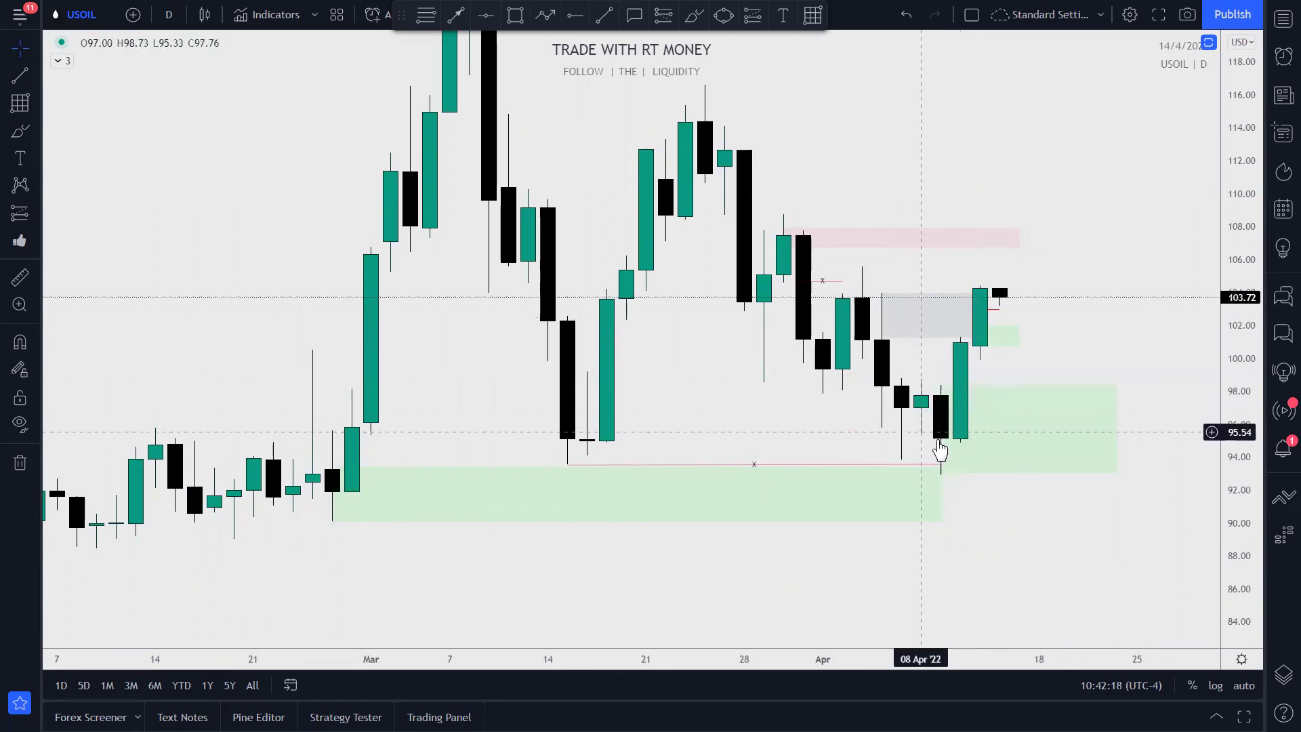
pyautogui.click(975, 366)
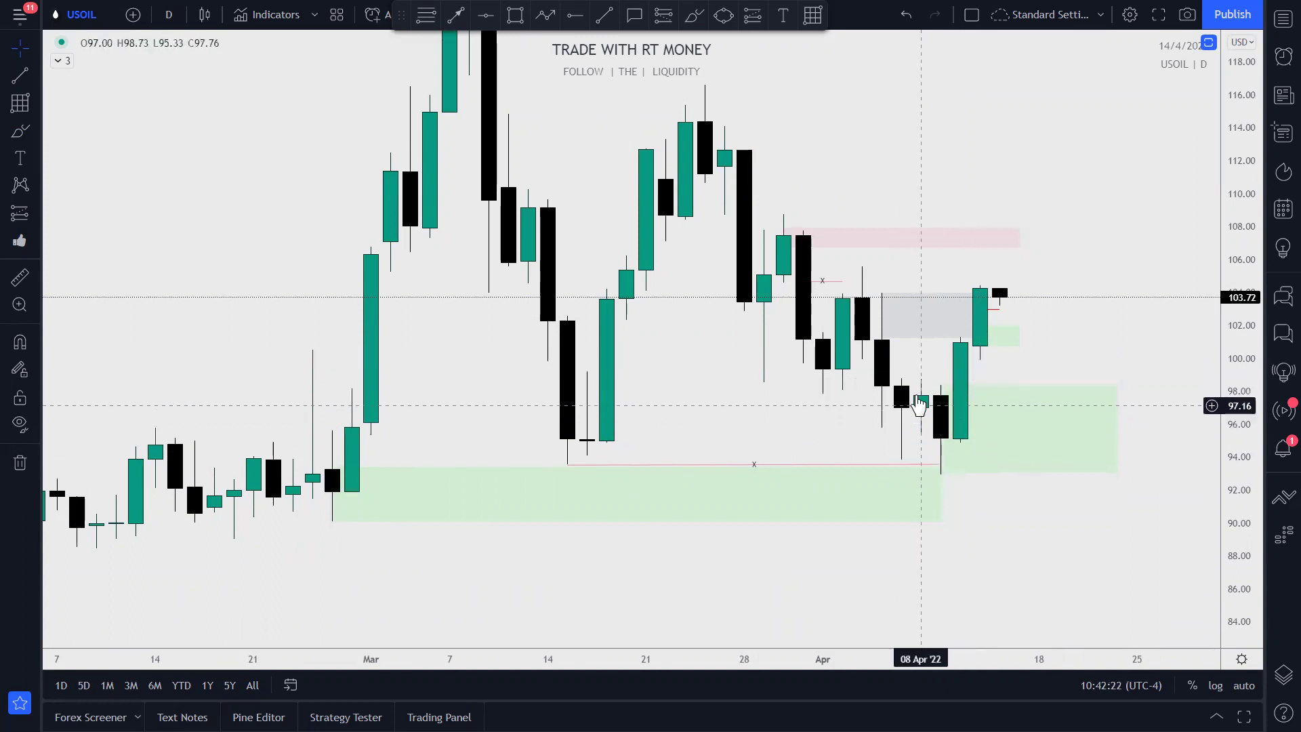
pyautogui.click(942, 386)
pyautogui.click(921, 405)
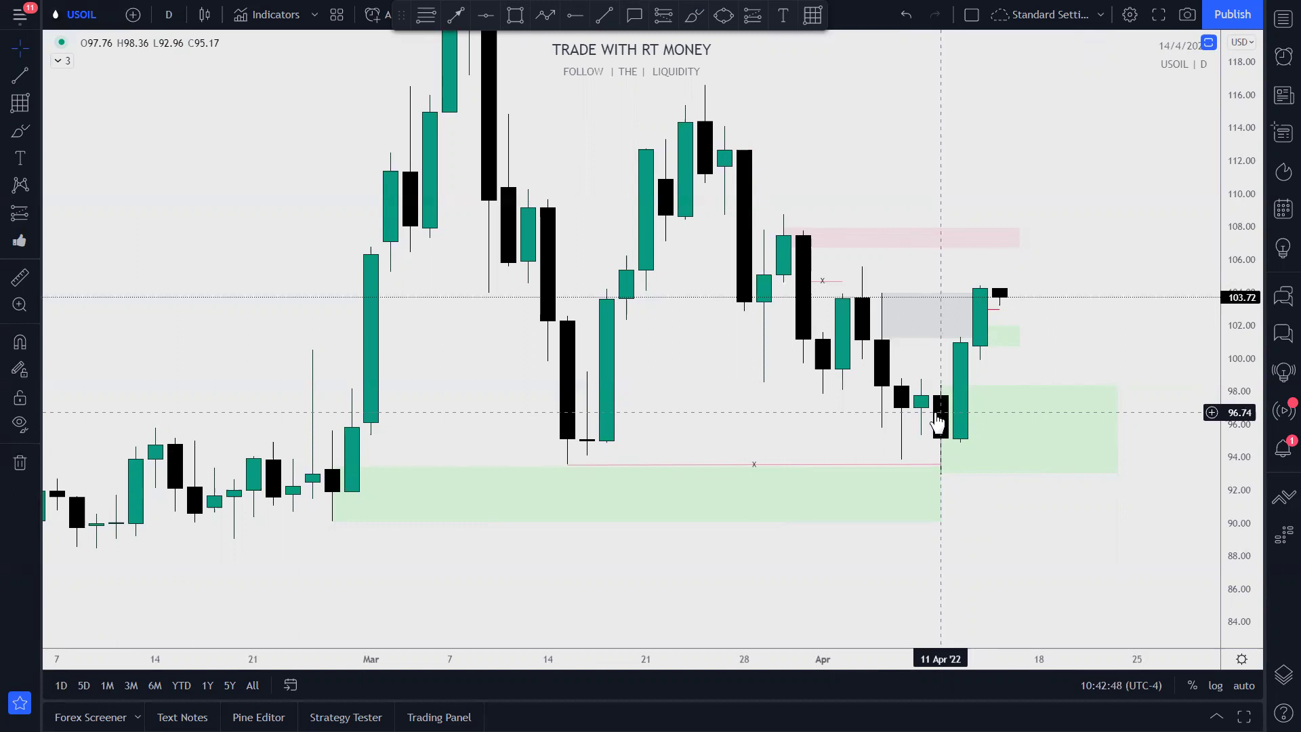
# Step: Switch the USOIL chart to 4-hour candles and stretch the price axis to enlarge them
pyautogui.click(169, 14)
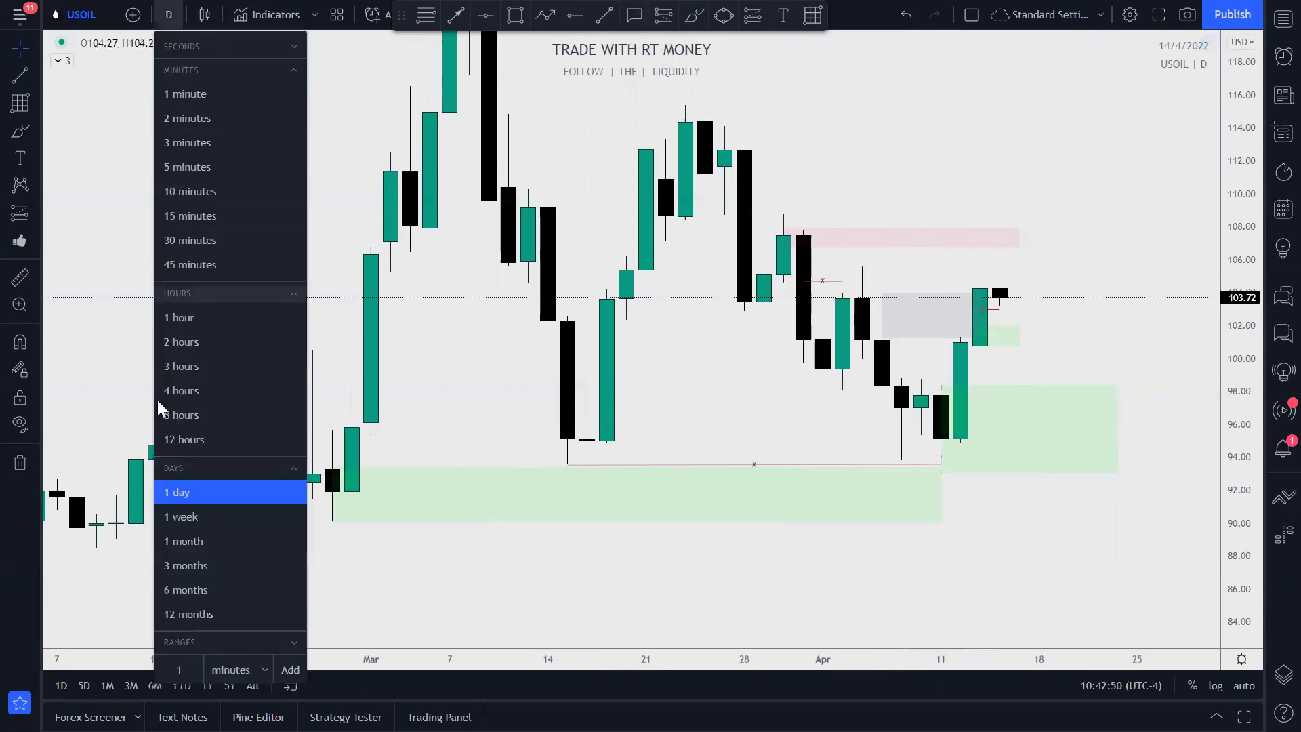
pyautogui.click(260, 389)
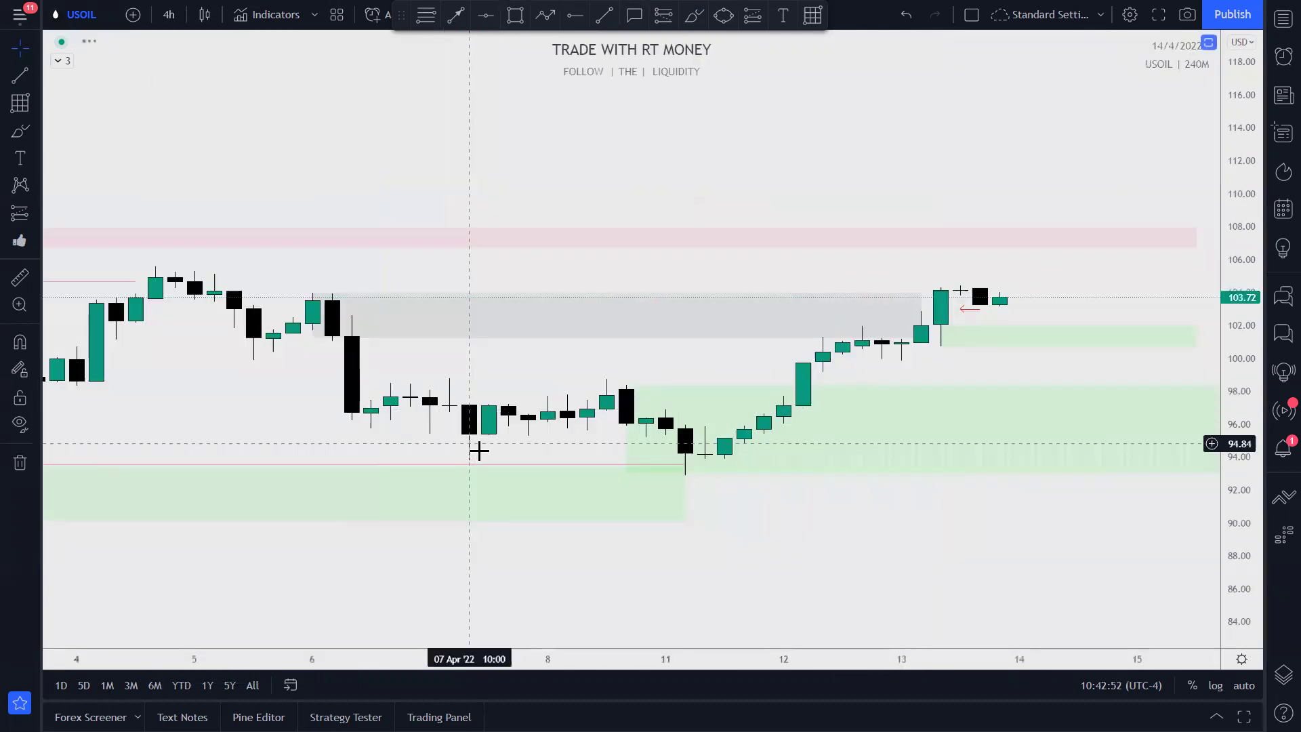
pyautogui.moveTo(1250, 532); pyautogui.dragTo(1251, 440)
pyautogui.scroll(3, 735, 490)
pyautogui.scroll(-2, 1085, 376)
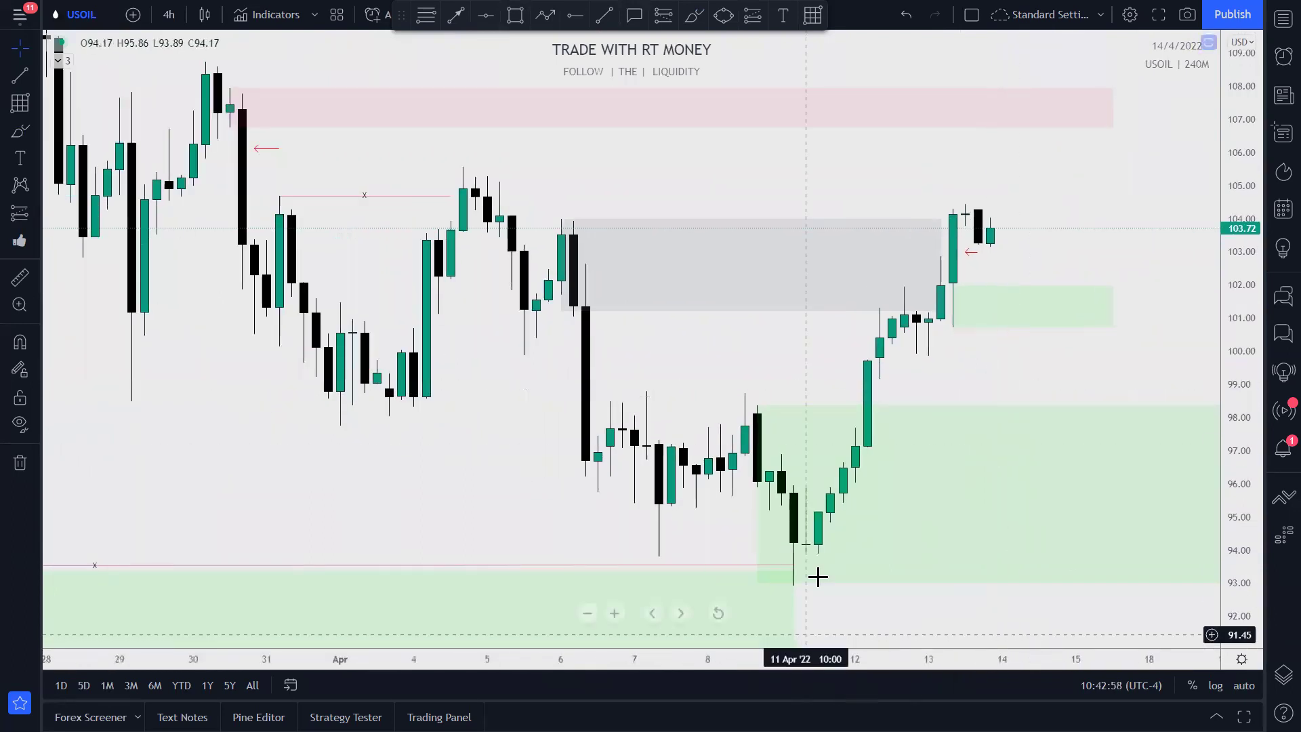
# Step: Draw a rectangle from 8 Apr 14:00 to 12 Apr 02:00 spanning 96.97–98.88
pyautogui.click(512, 19)
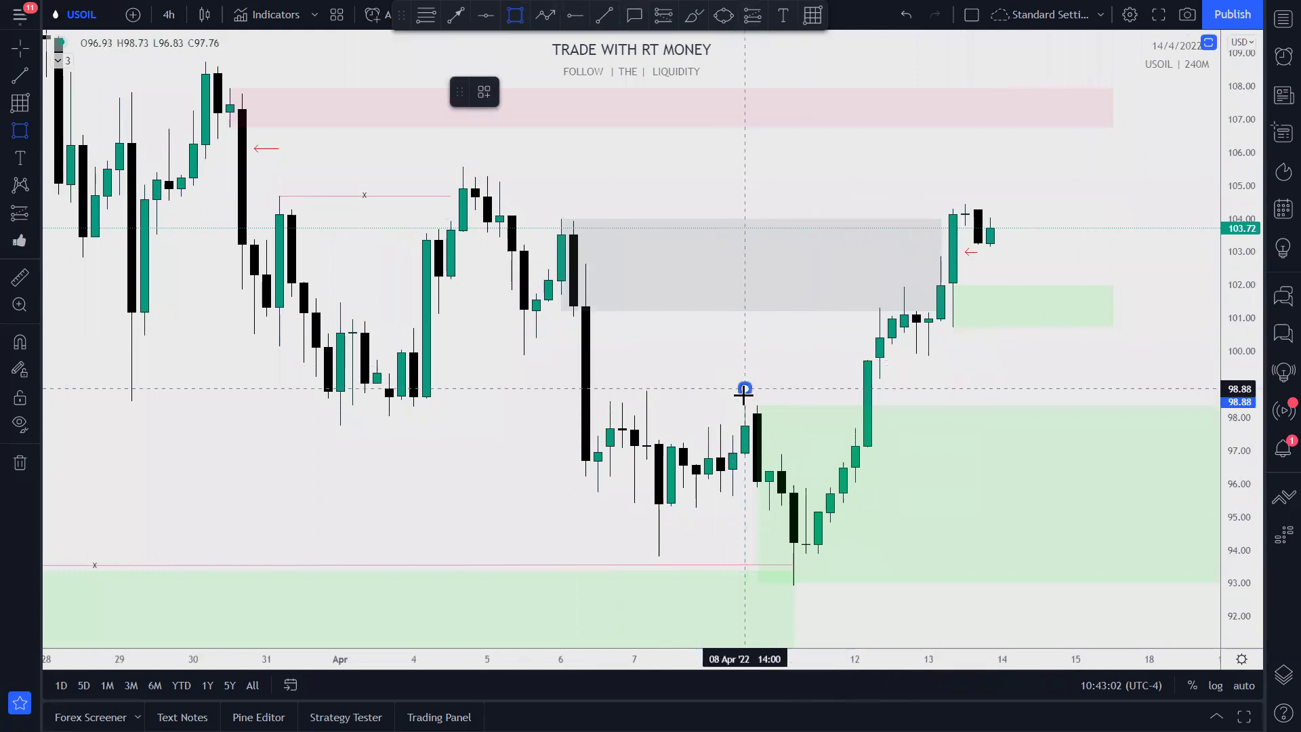
pyautogui.moveTo(745, 389)
pyautogui.mouseDown()
pyautogui.moveTo(758, 452)
pyautogui.moveTo(791, 420)
pyautogui.moveTo(855, 419)
pyautogui.mouseUp()
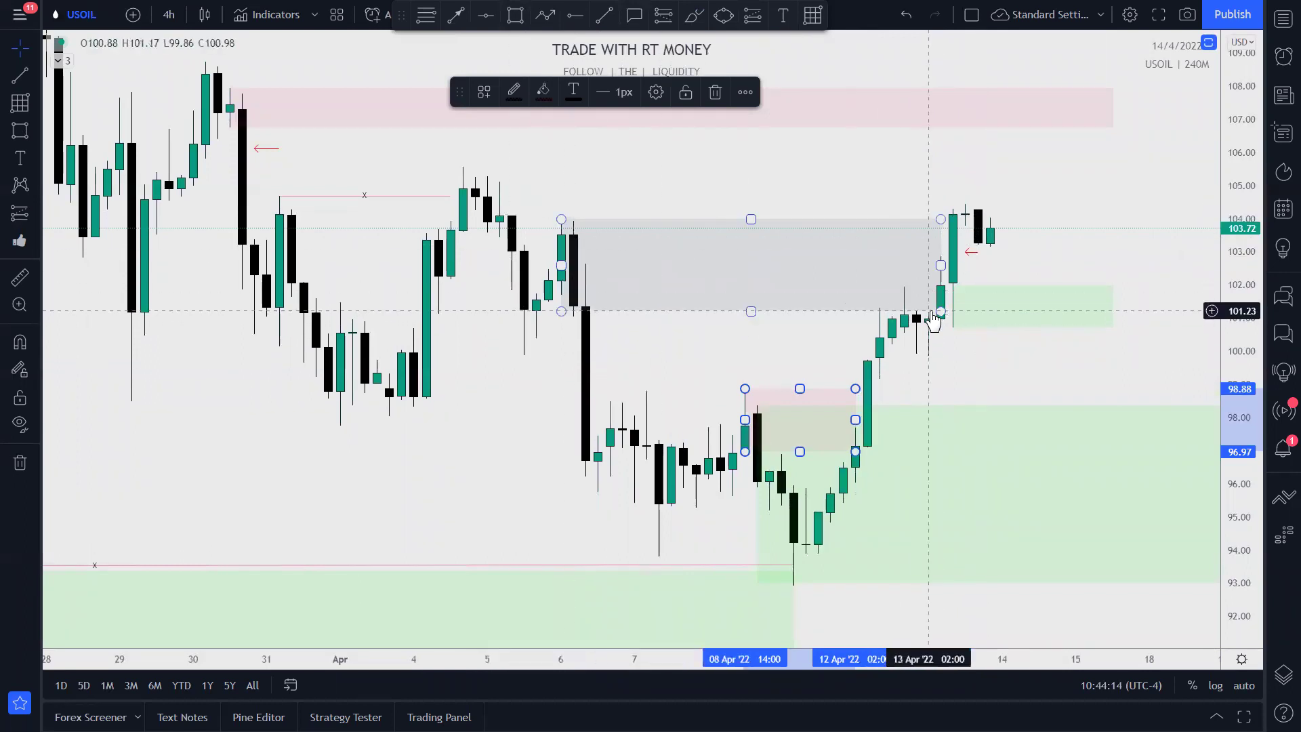
pyautogui.scroll(1, 1098, 378)
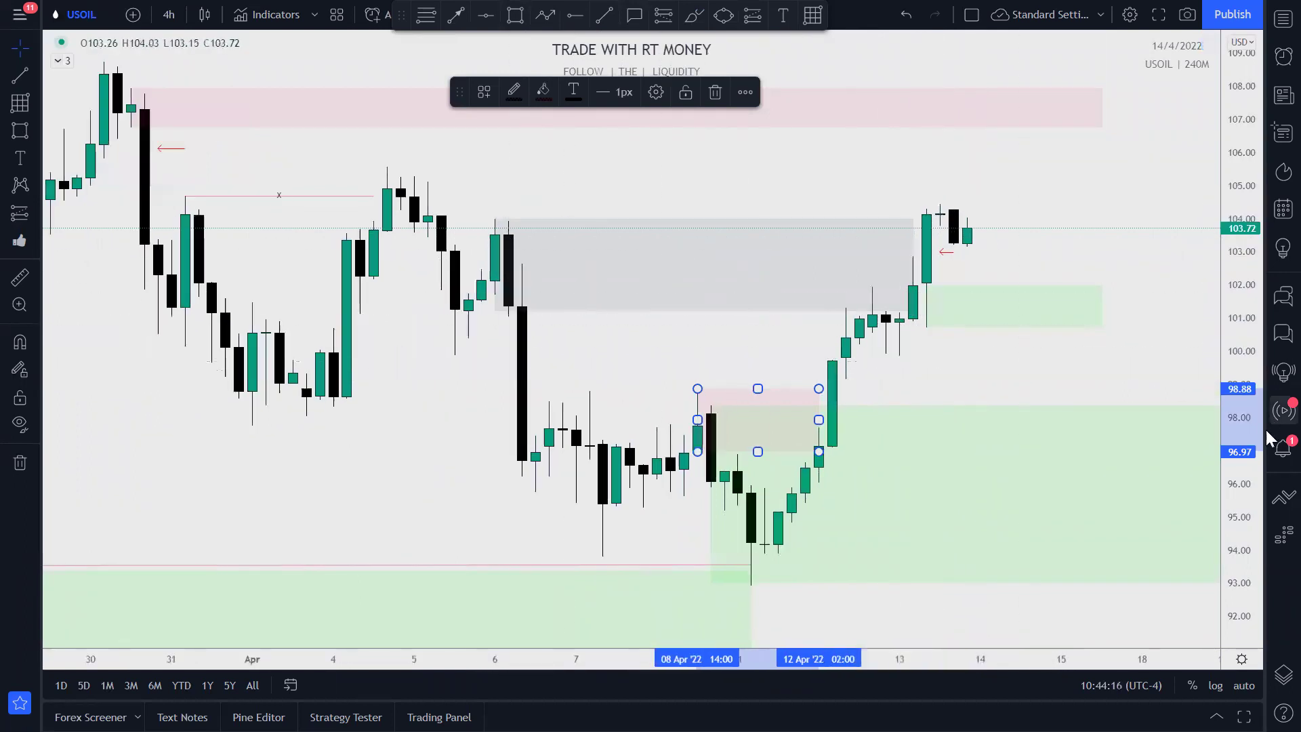
pyautogui.moveTo(1232, 362); pyautogui.dragTo(1056, 436)
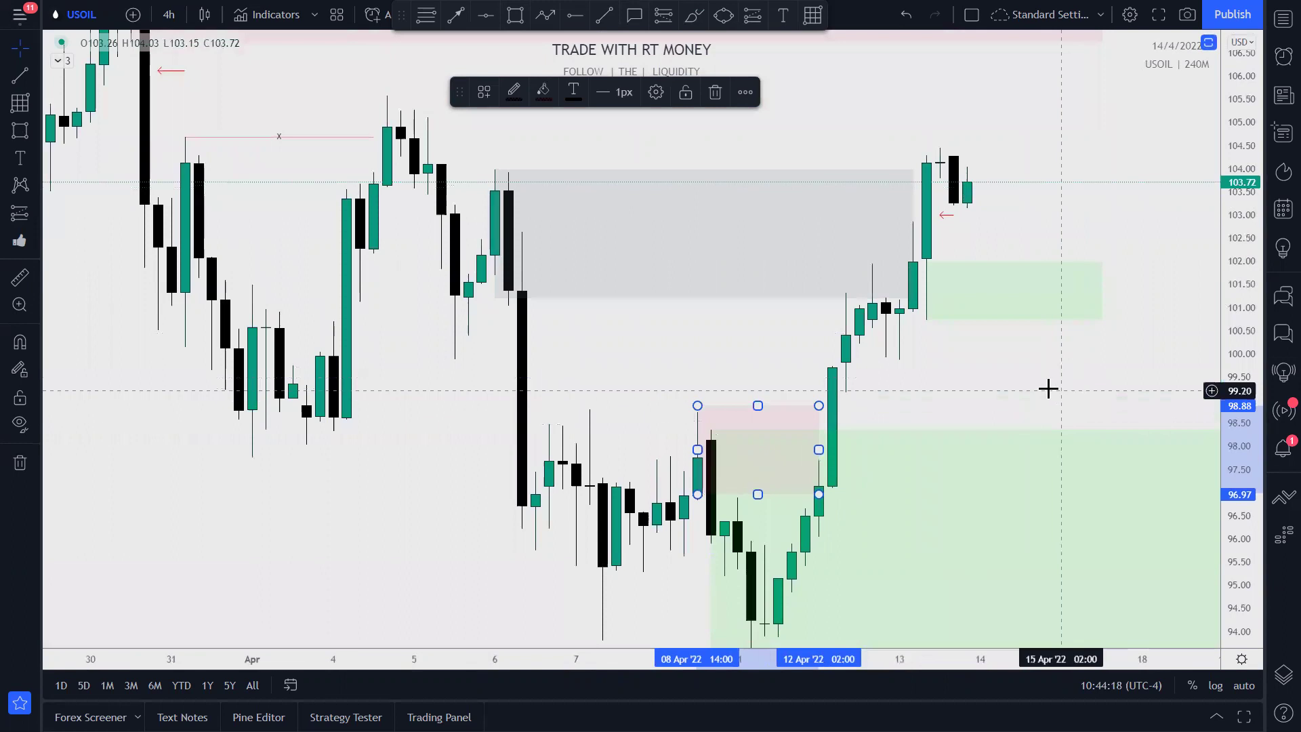
pyautogui.scroll(1, 1048, 386)
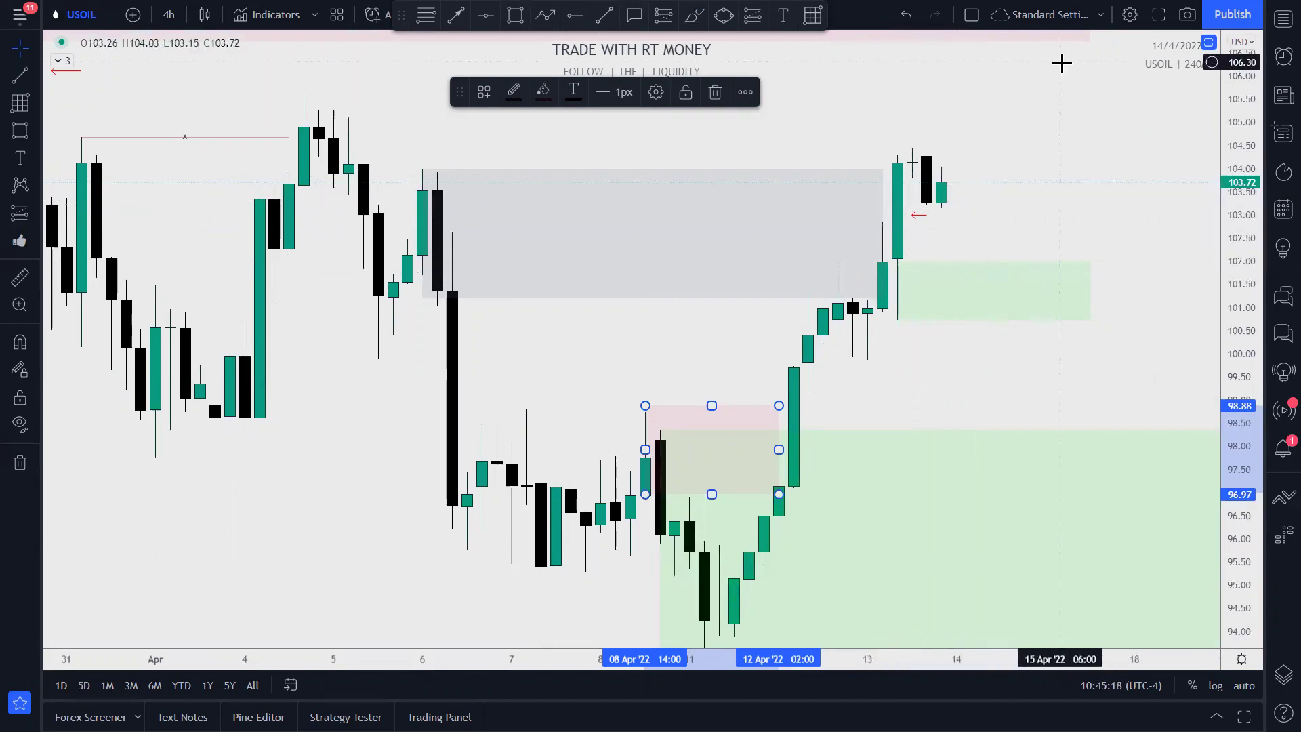
pyautogui.scroll(-2, 1064, 312)
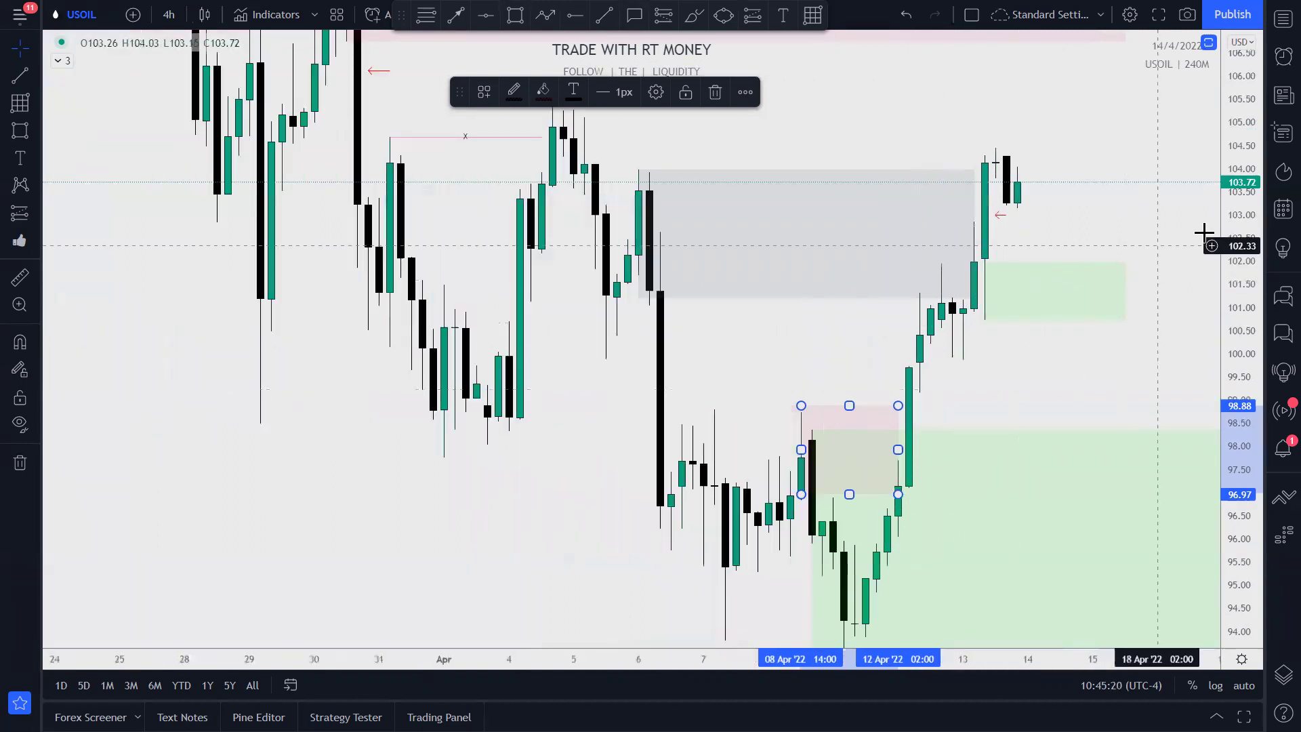
pyautogui.moveTo(1232, 204); pyautogui.dragTo(1232, 227)
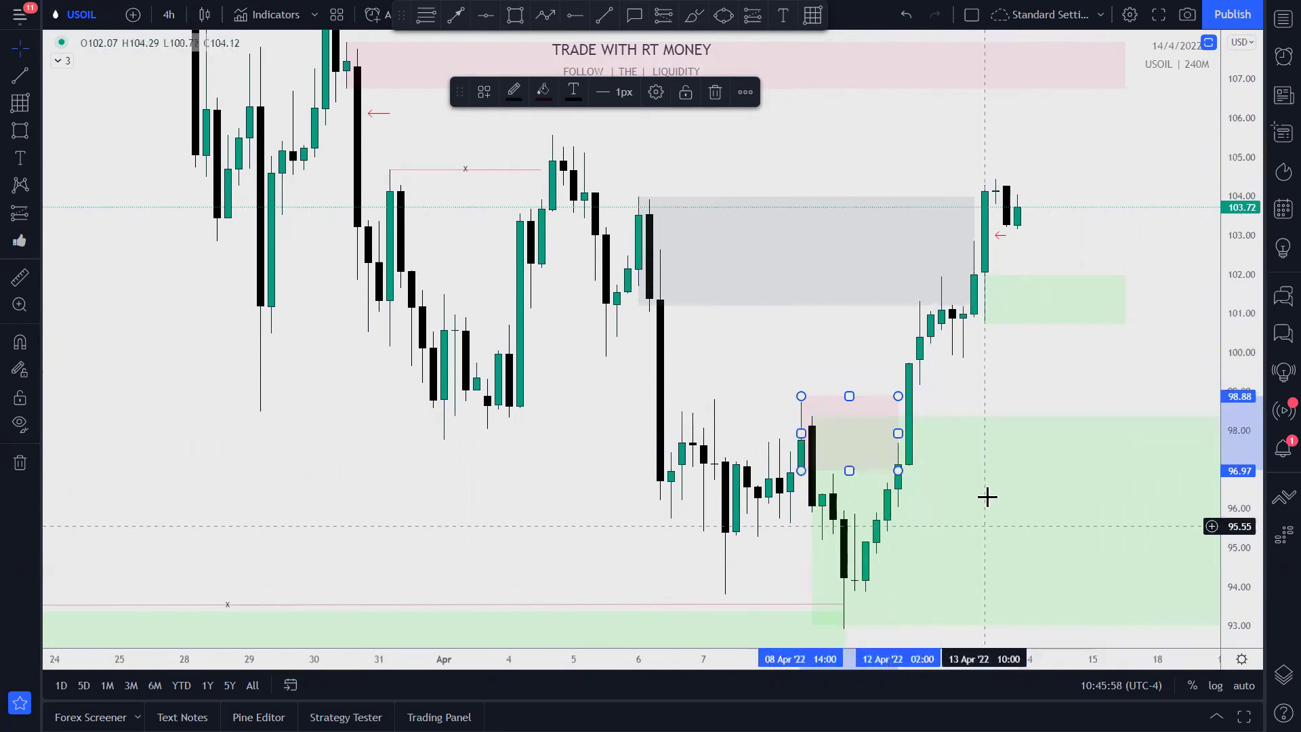
pyautogui.moveTo(1080, 380); pyautogui.dragTo(1059, 397)
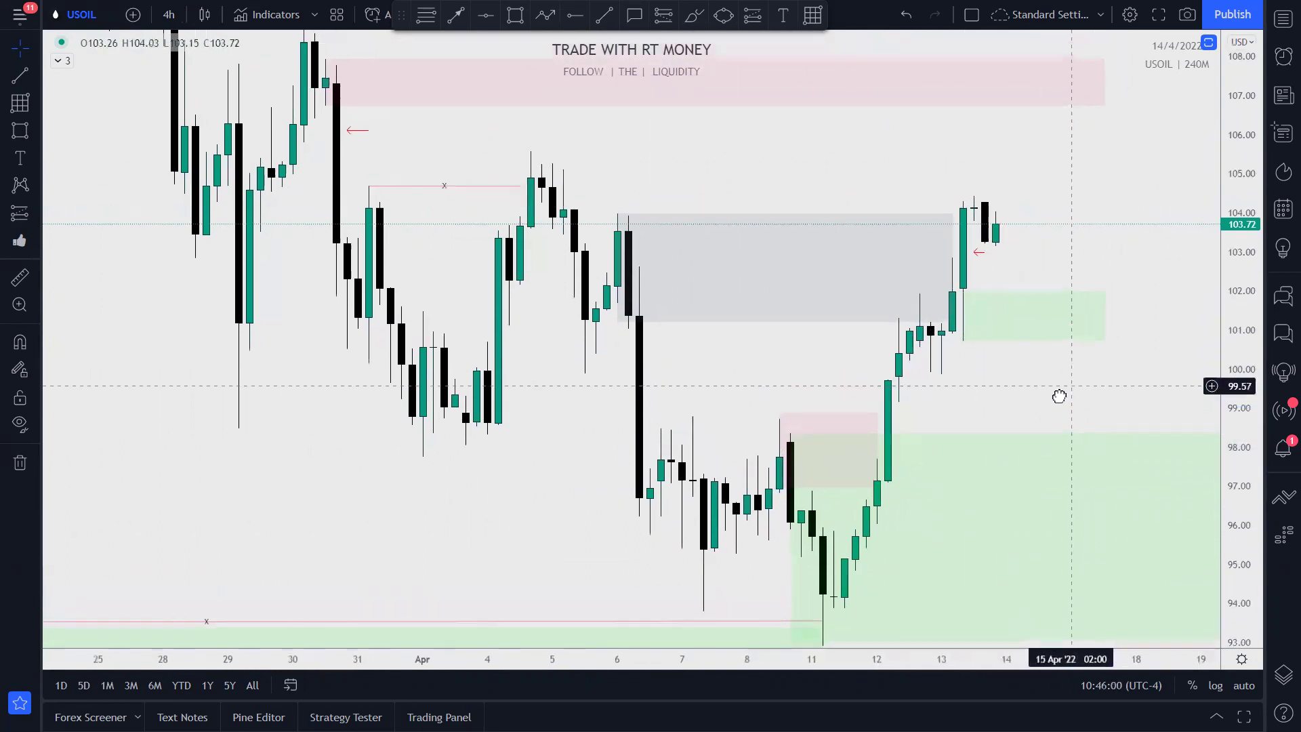
pyautogui.moveTo(1170, 311); pyautogui.dragTo(1157, 459)
pyautogui.click(1149, 504)
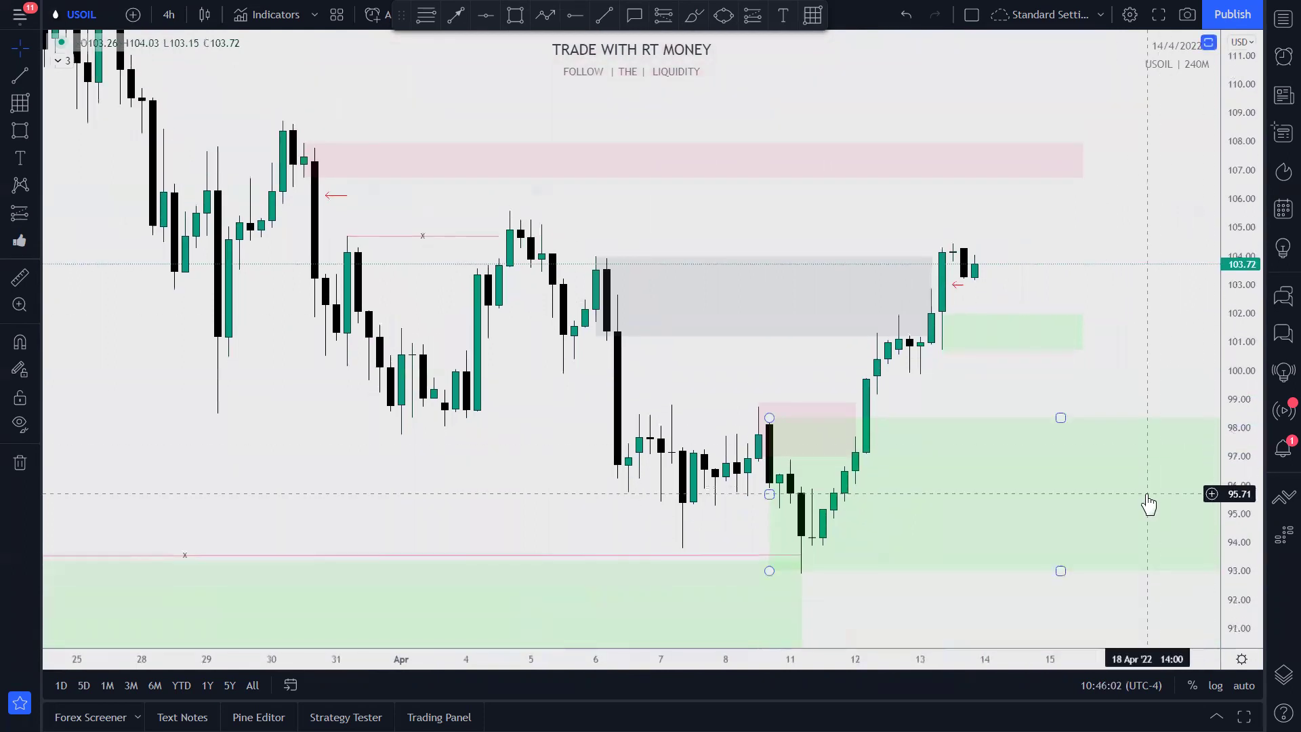
pyautogui.press('Escape')
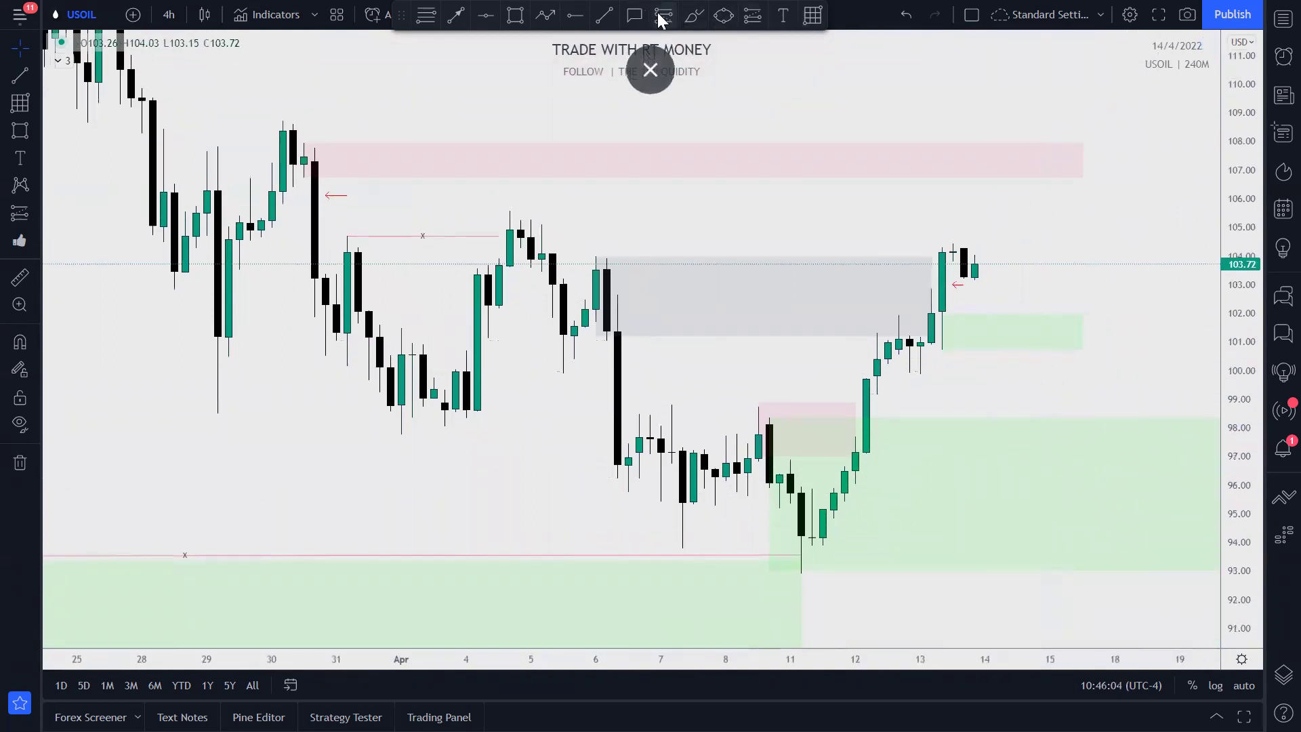
pyautogui.click(986, 276)
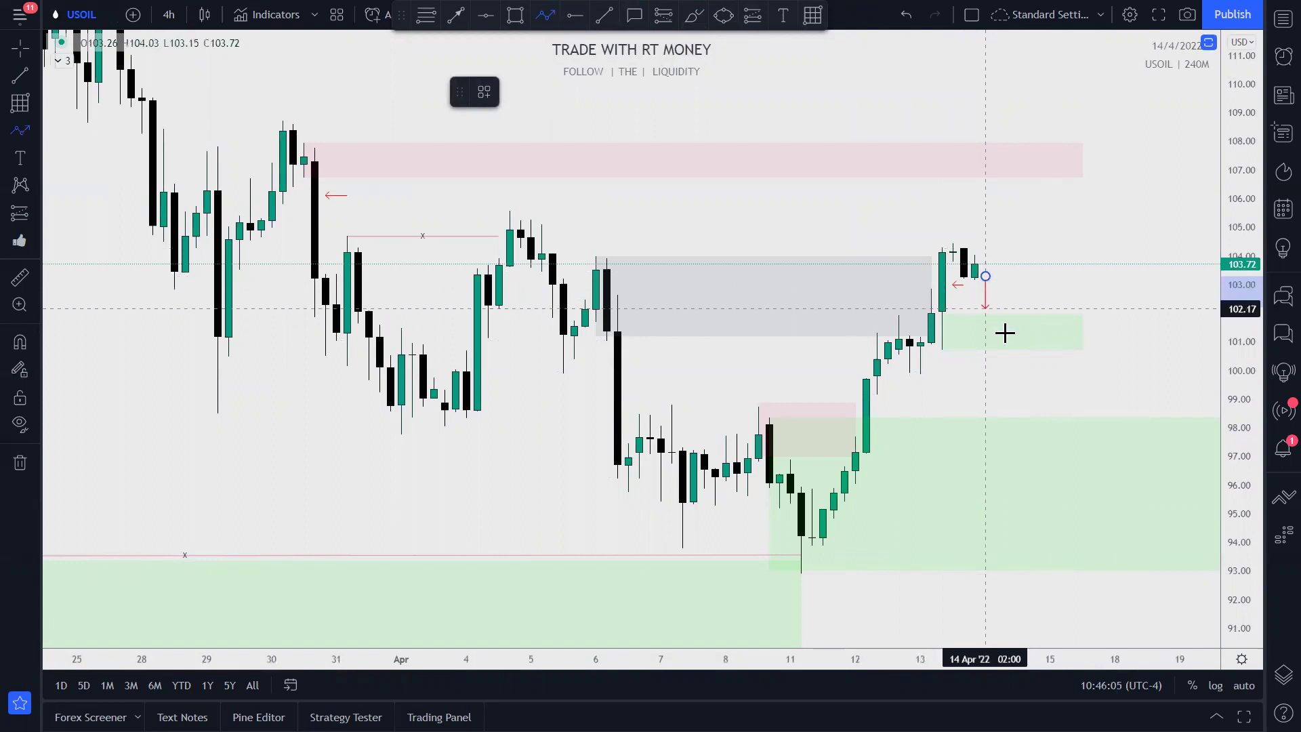
pyautogui.click(996, 321)
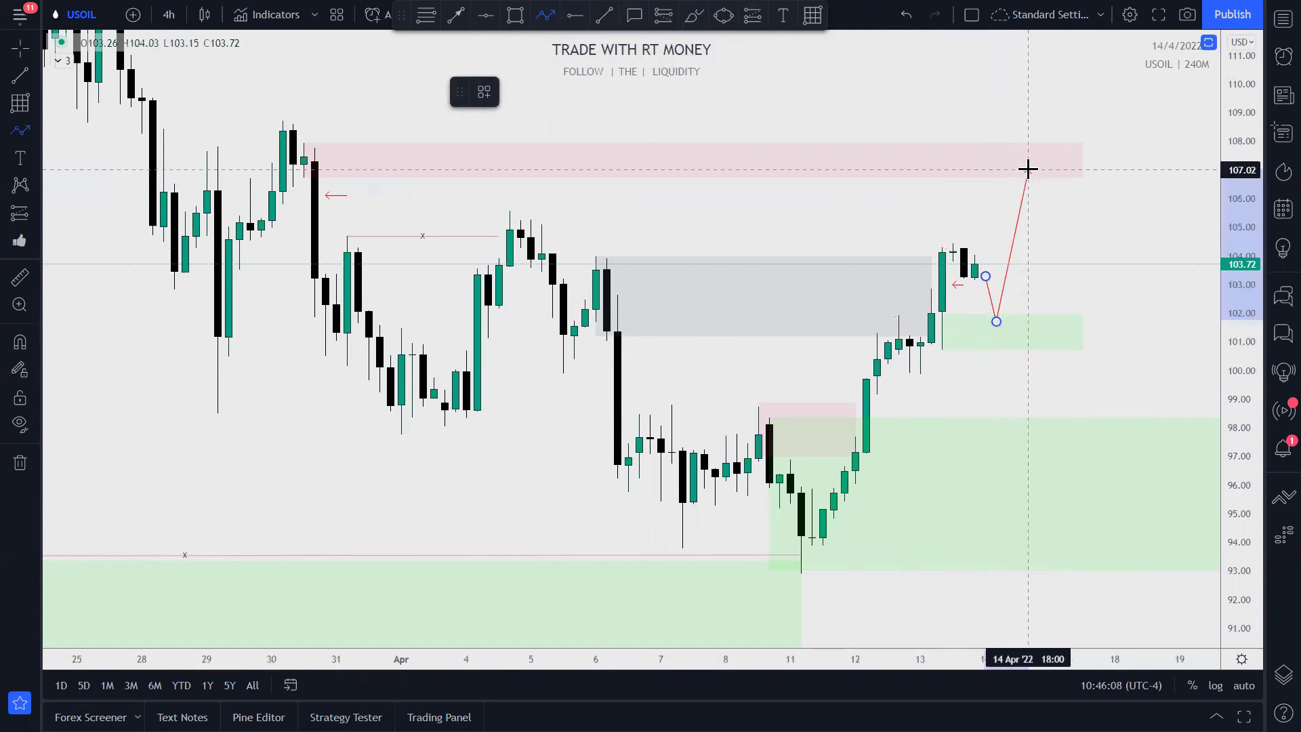
pyautogui.doubleClick(1028, 169)
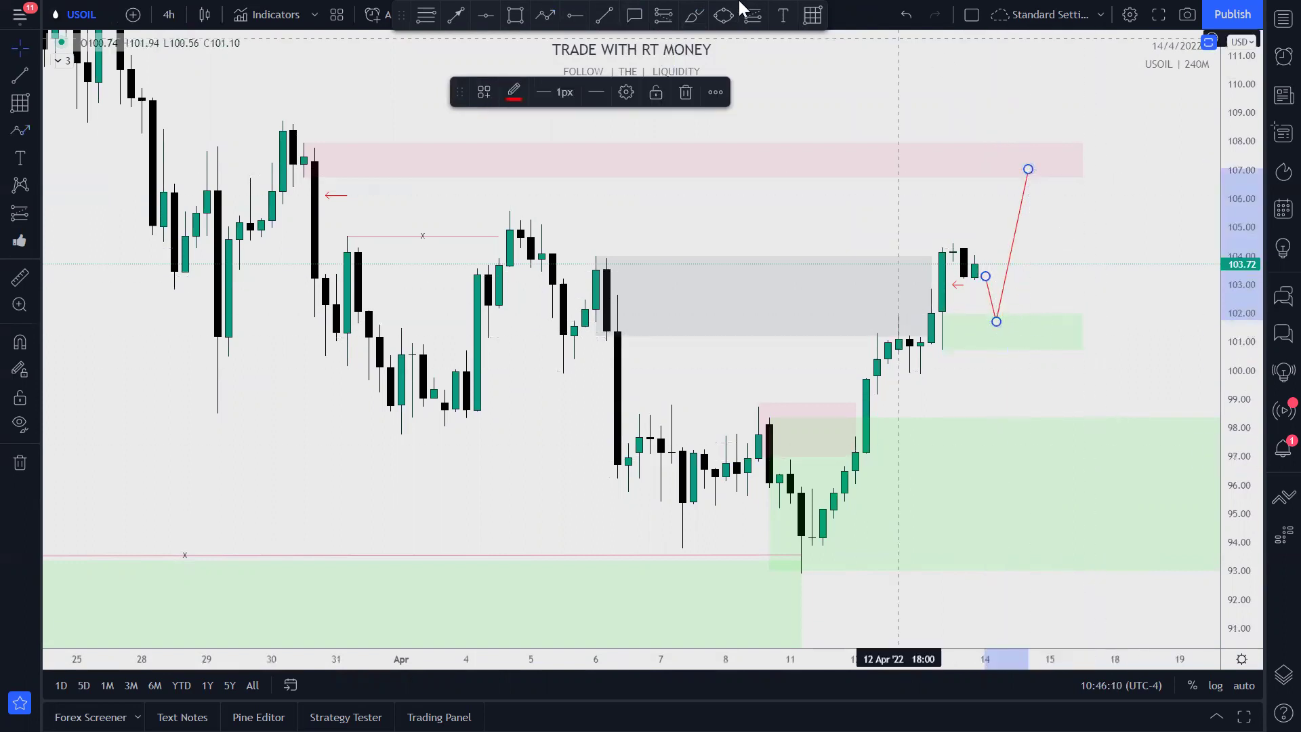
pyautogui.click(545, 15)
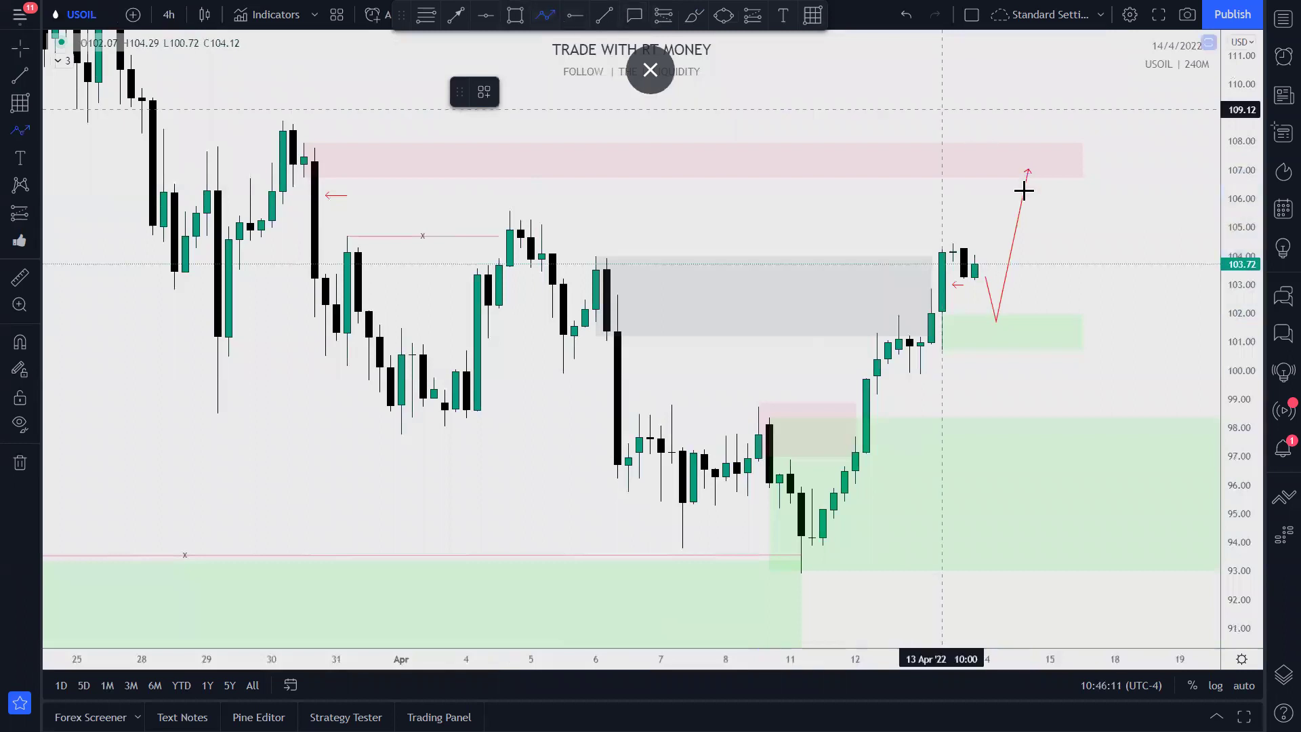
pyautogui.click(985, 265)
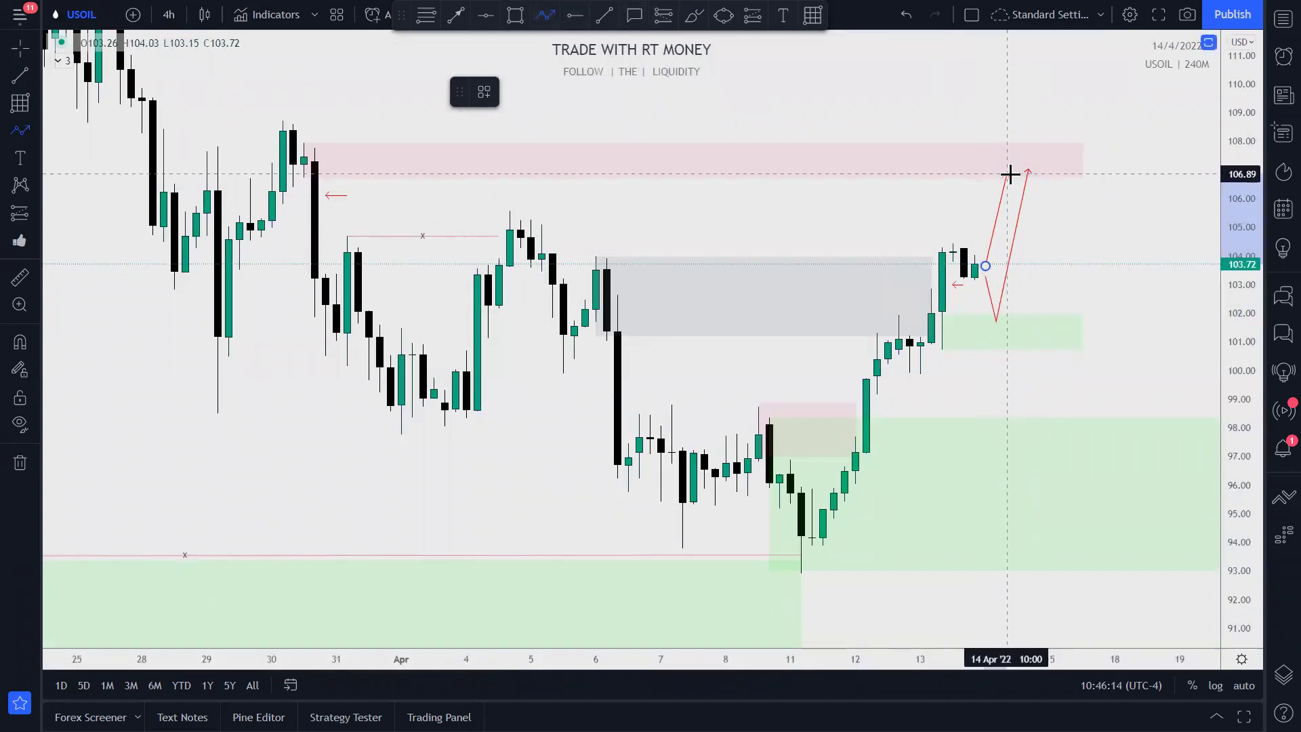
pyautogui.click(1008, 173)
pyautogui.doubleClick(1008, 171)
pyautogui.click(1097, 209)
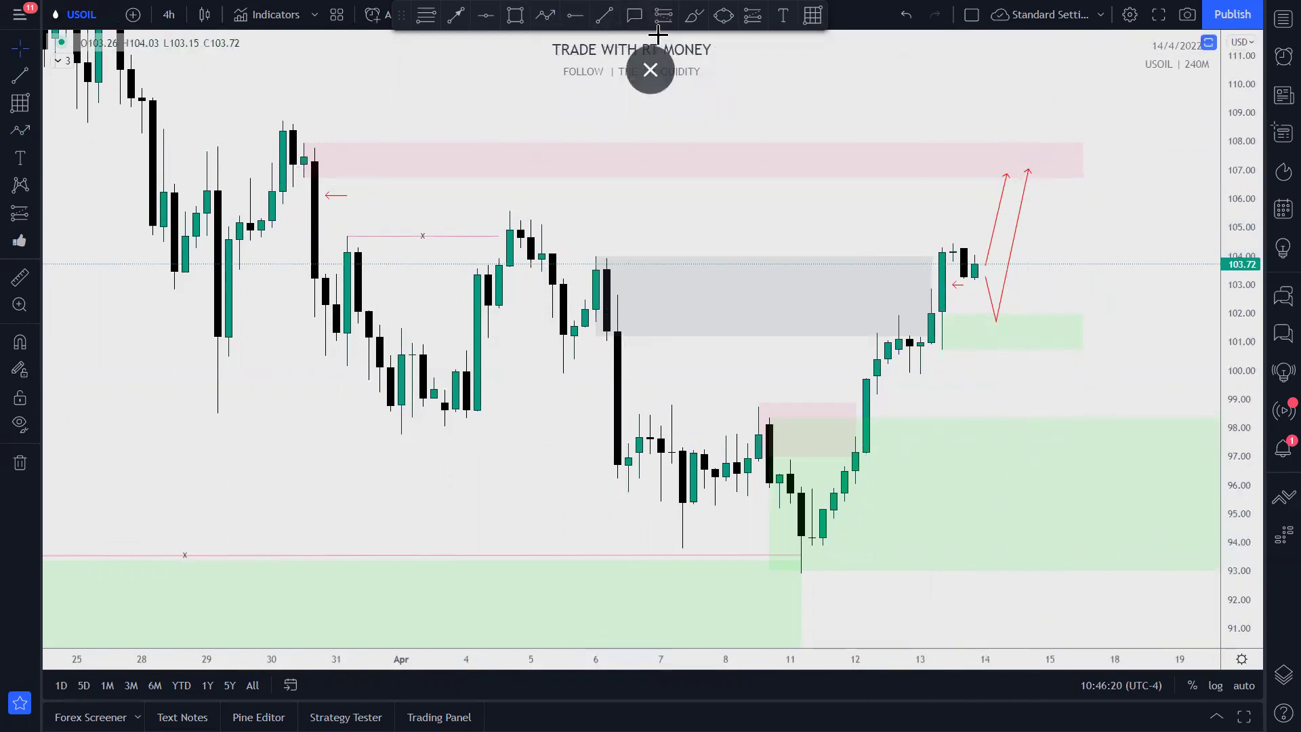
pyautogui.click(1050, 292)
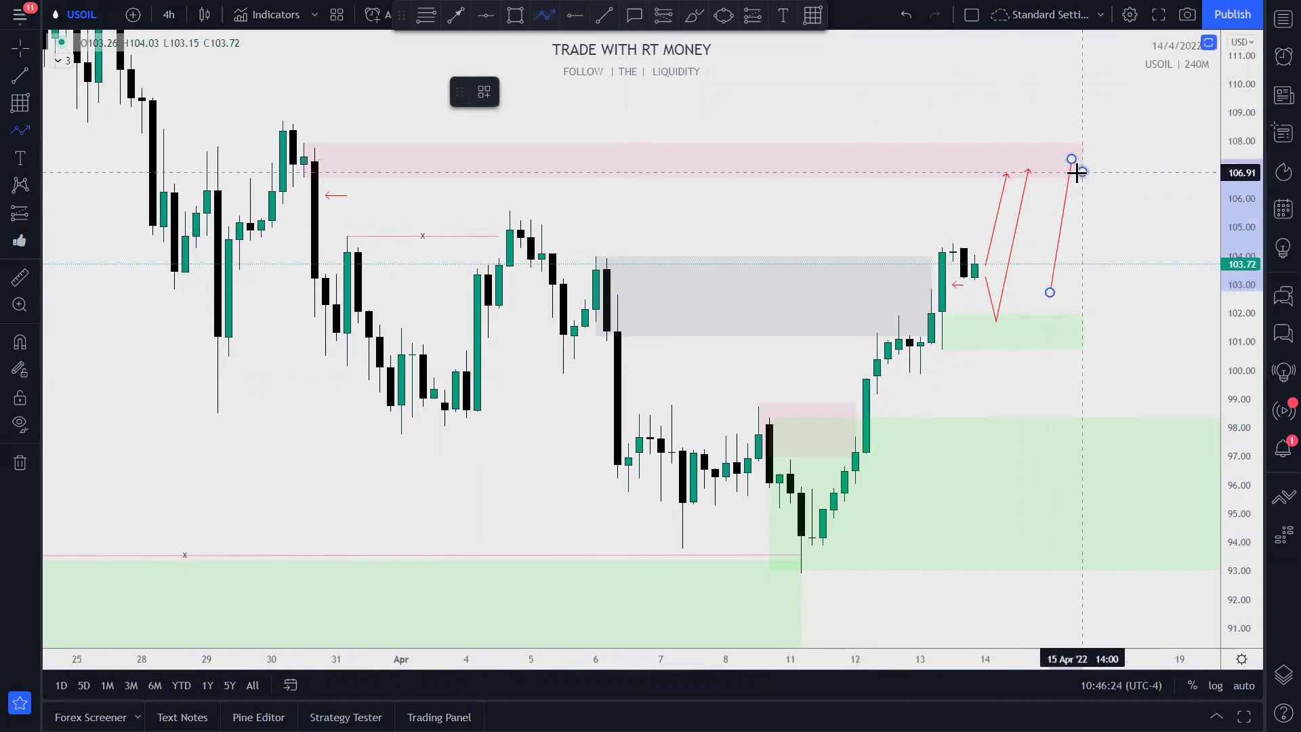
pyautogui.press('Escape')
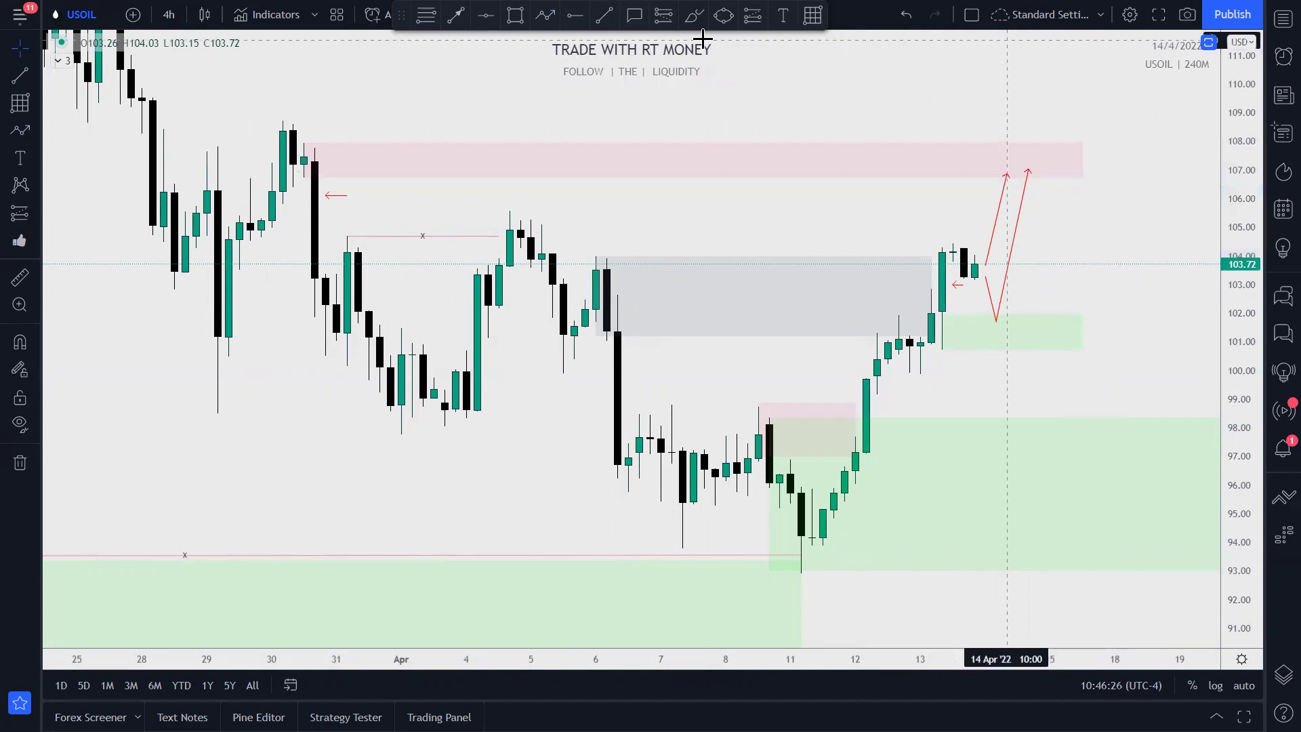
# Step: Draw a red path from about 102.3 up past the pink zone, ending in a drop near 98.7
pyautogui.click(545, 15)
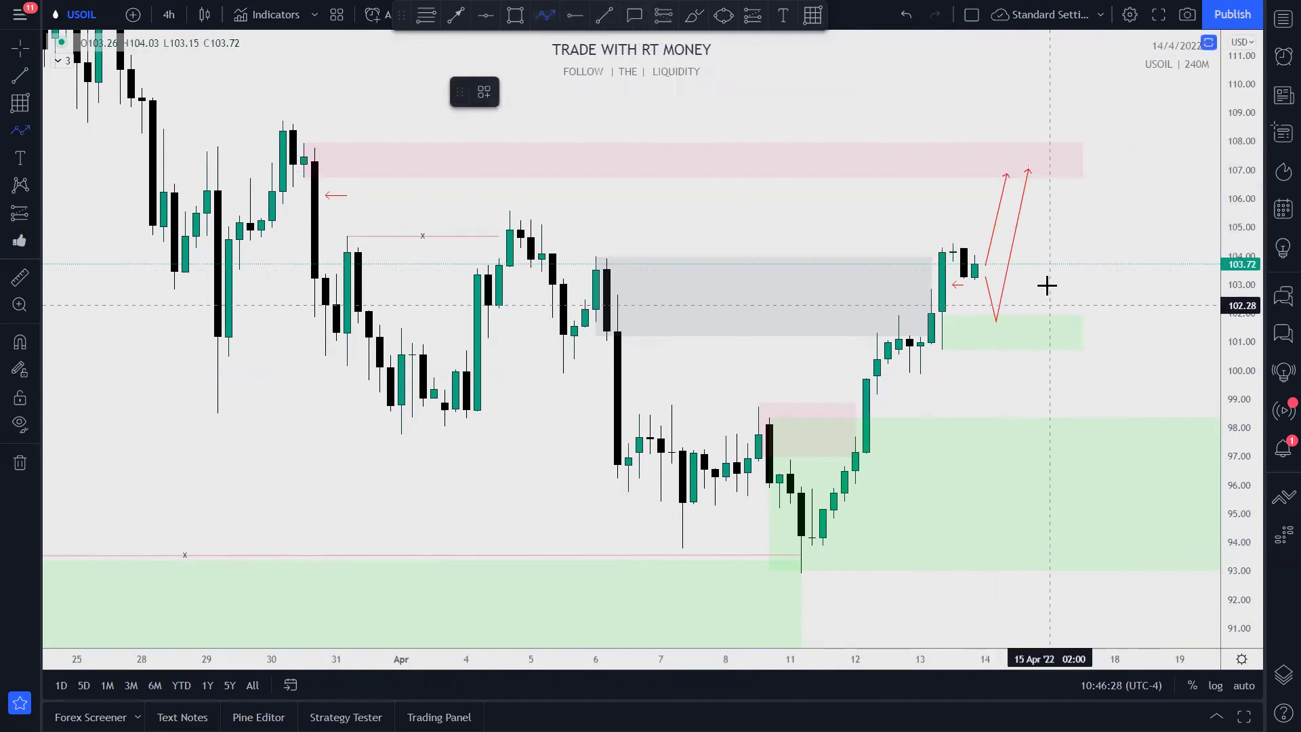
pyautogui.click(1049, 305)
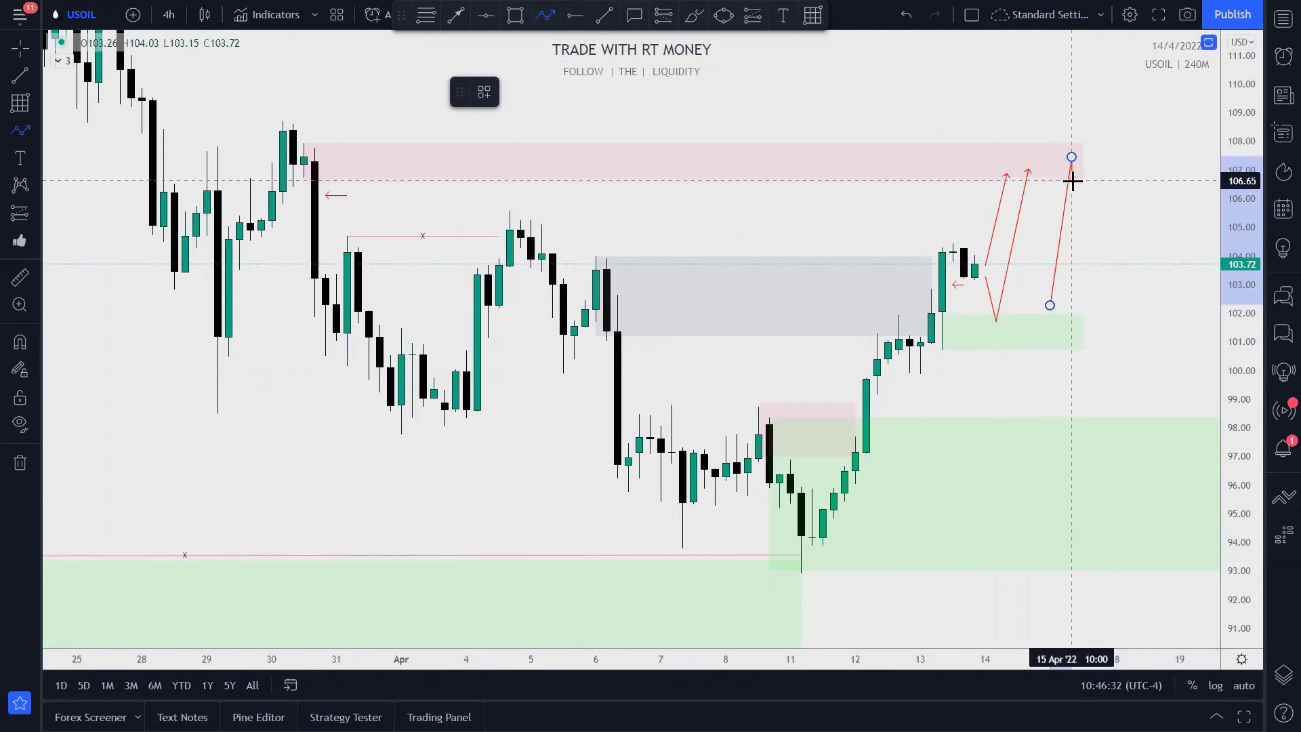
pyautogui.click(1082, 183)
pyautogui.click(1094, 128)
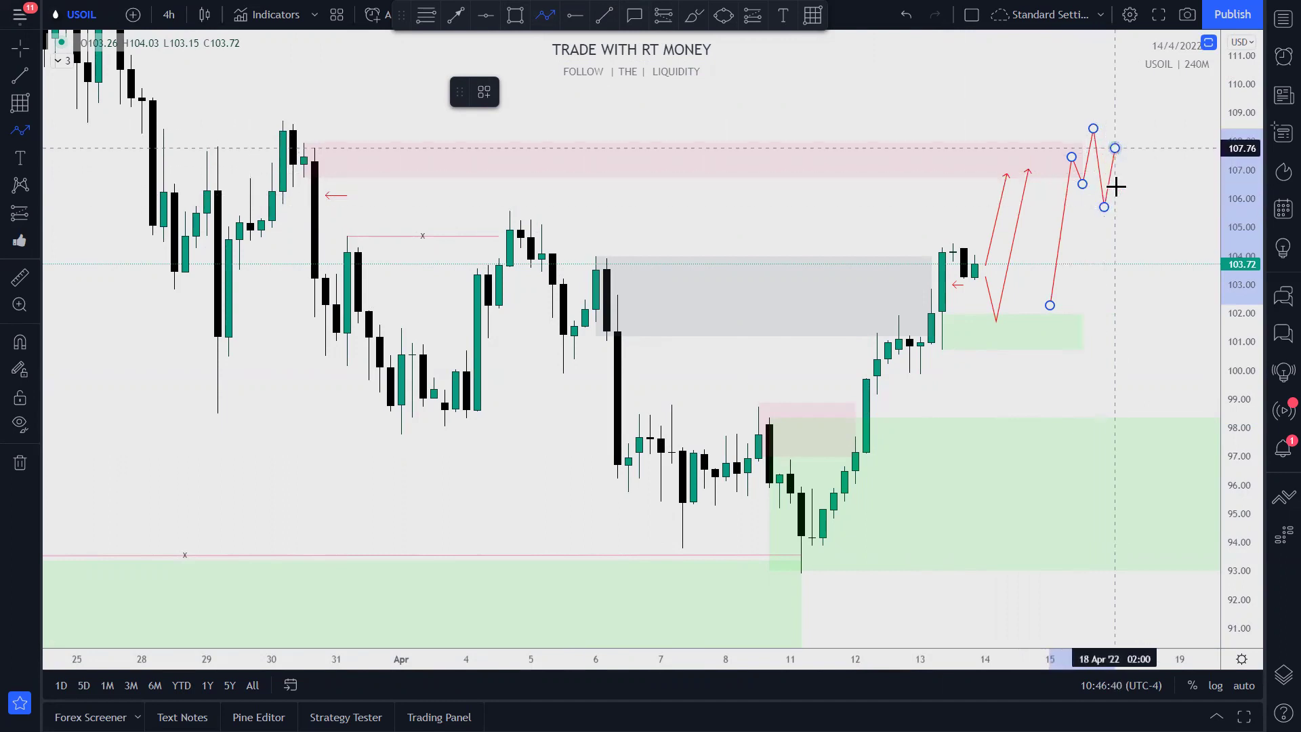
pyautogui.doubleClick(1158, 412)
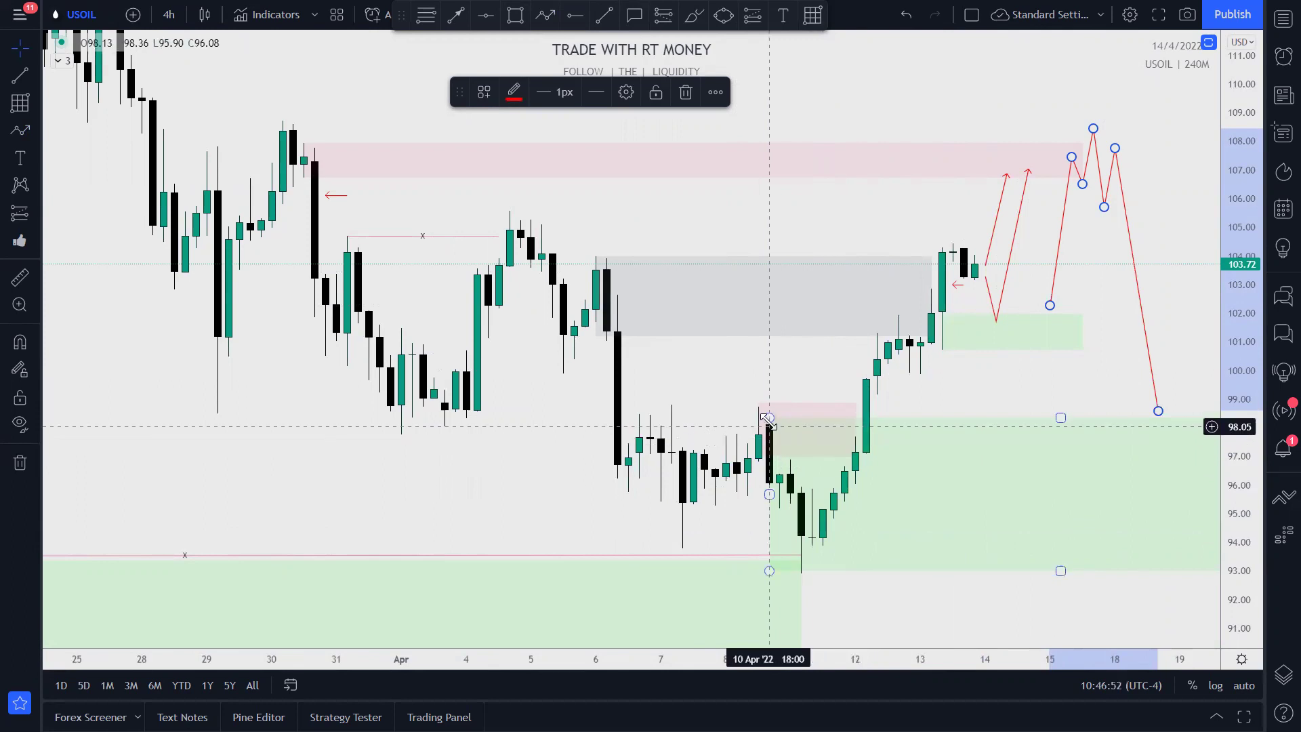
# Step: Lower the large green zone's top to 96.26 and pull the path's final point to about 96.7
pyautogui.moveTo(768, 420); pyautogui.dragTo(801, 447)
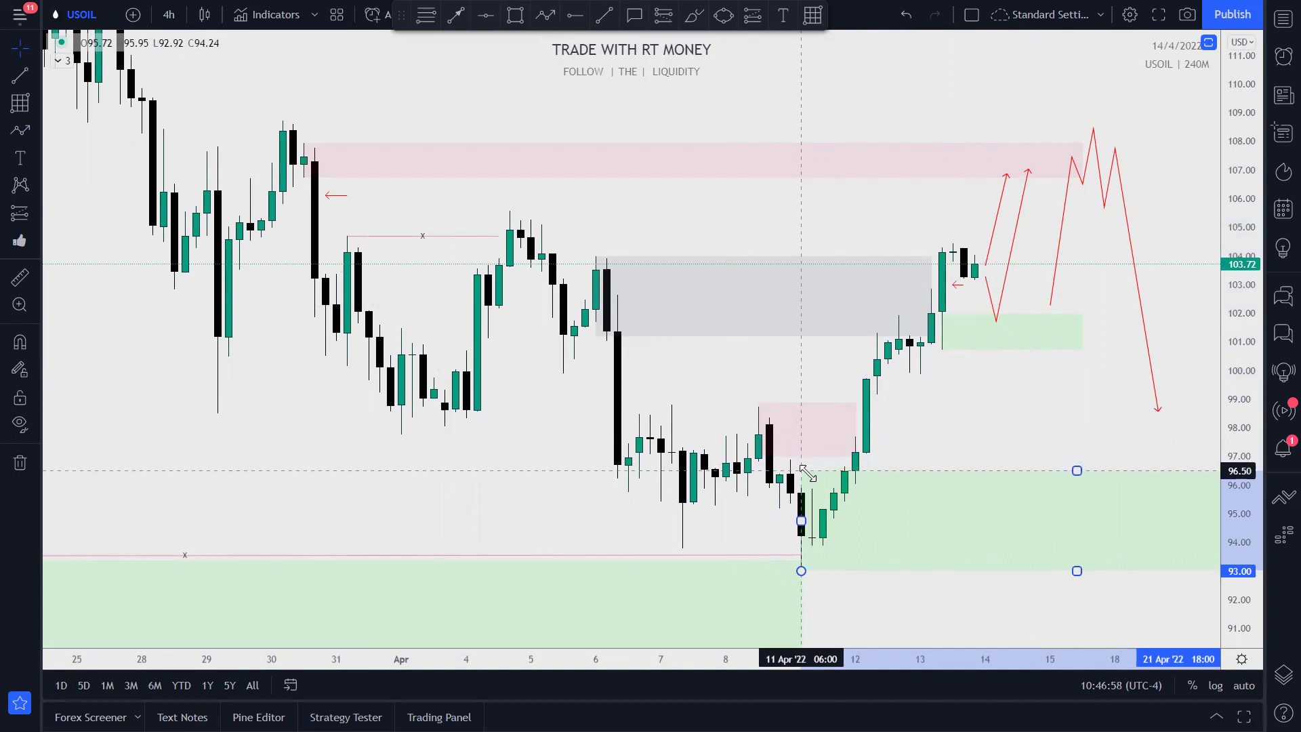
pyautogui.moveTo(806, 473); pyautogui.dragTo(812, 480)
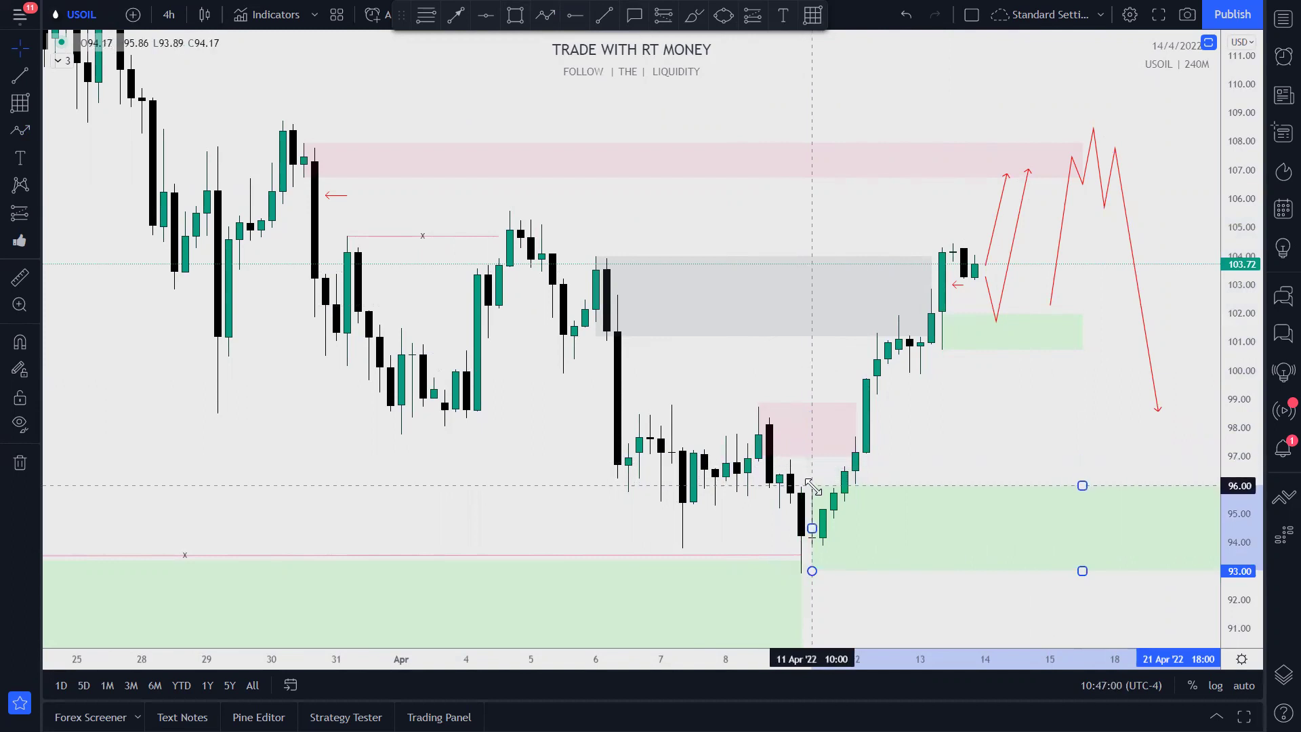
pyautogui.click(910, 476)
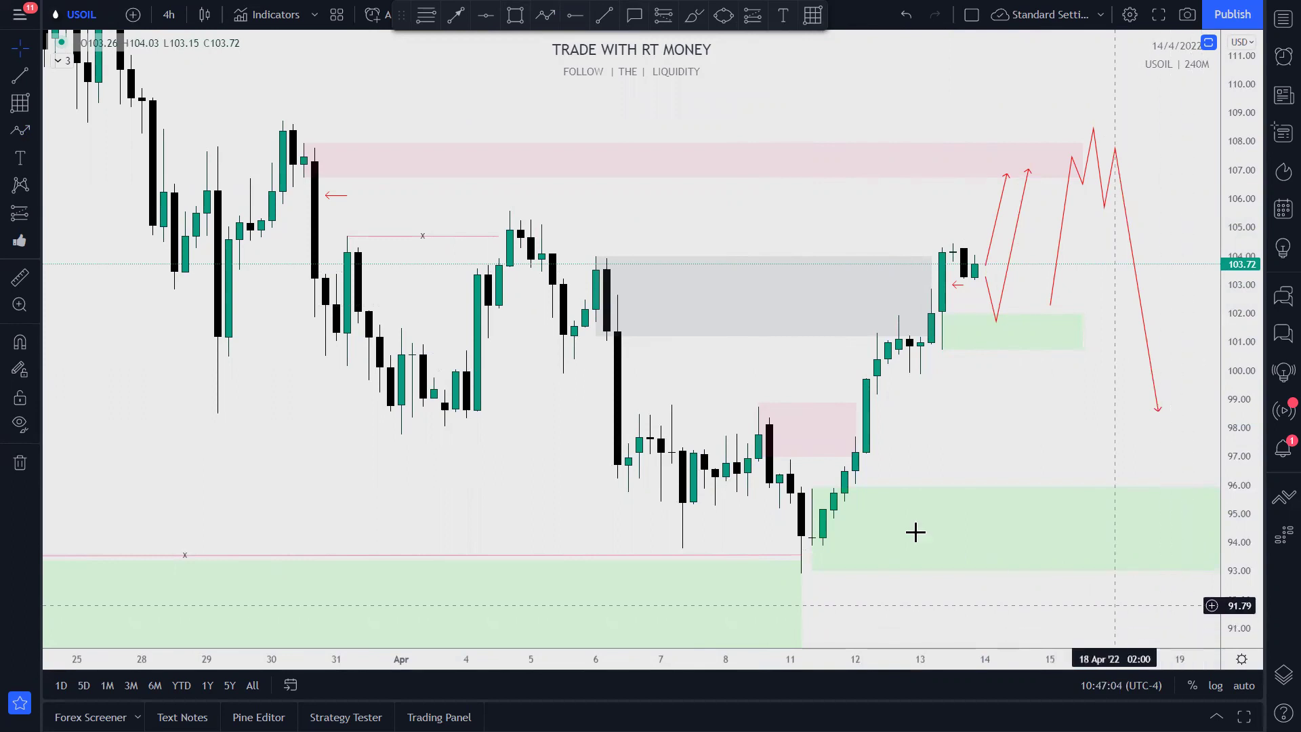
pyautogui.moveTo(811, 487); pyautogui.dragTo(790, 478)
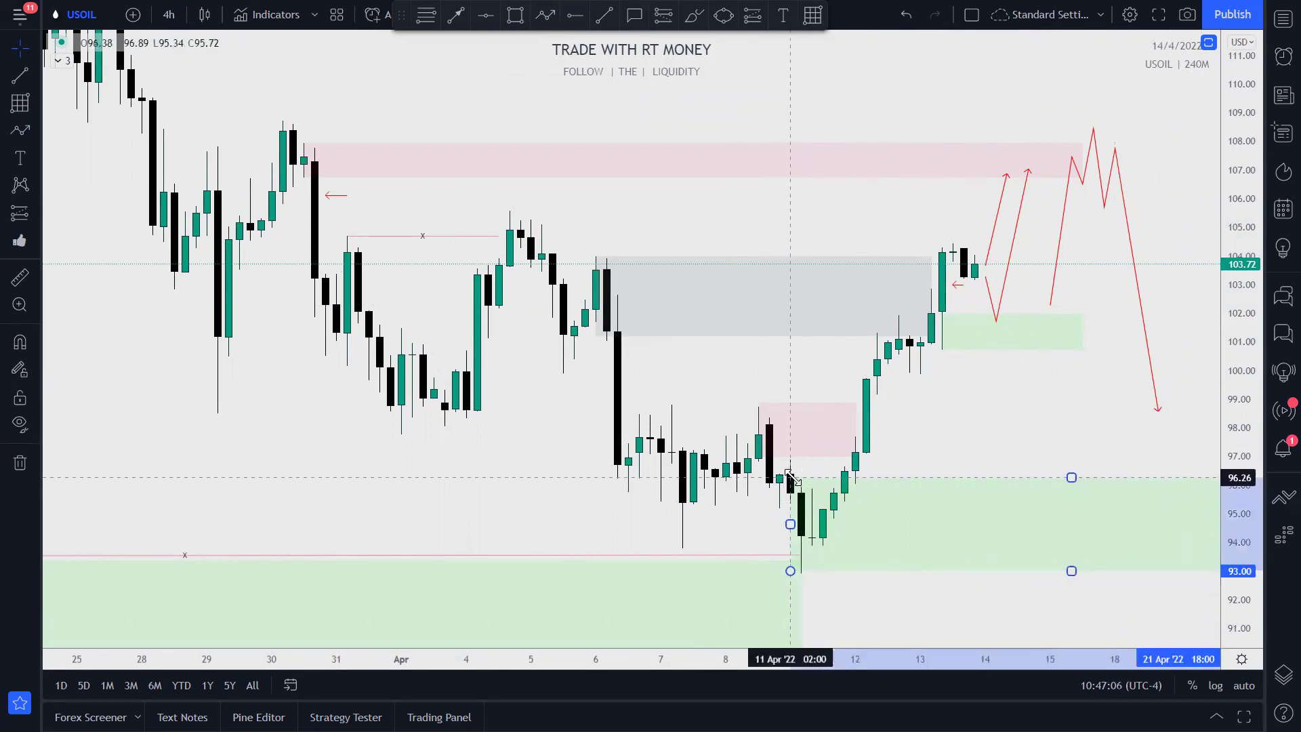
pyautogui.click(1157, 458)
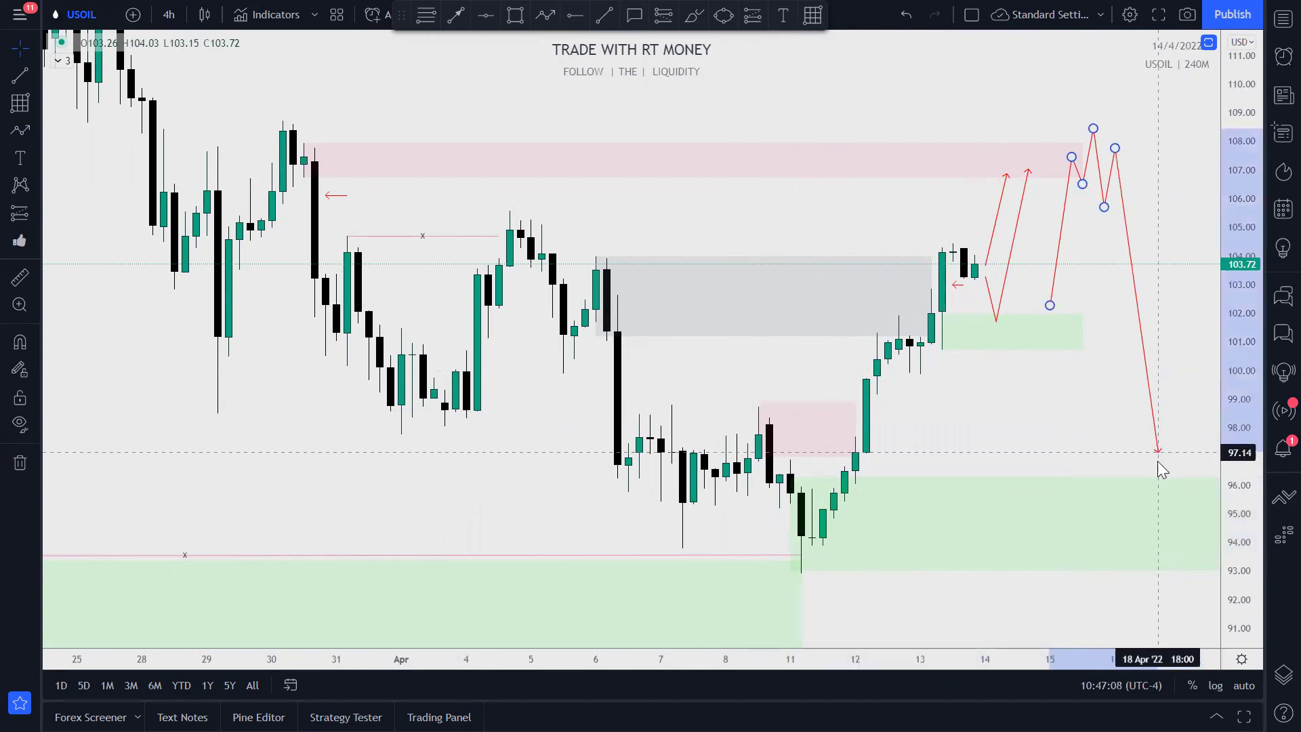
pyautogui.moveTo(1159, 466); pyautogui.dragTo(1157, 467)
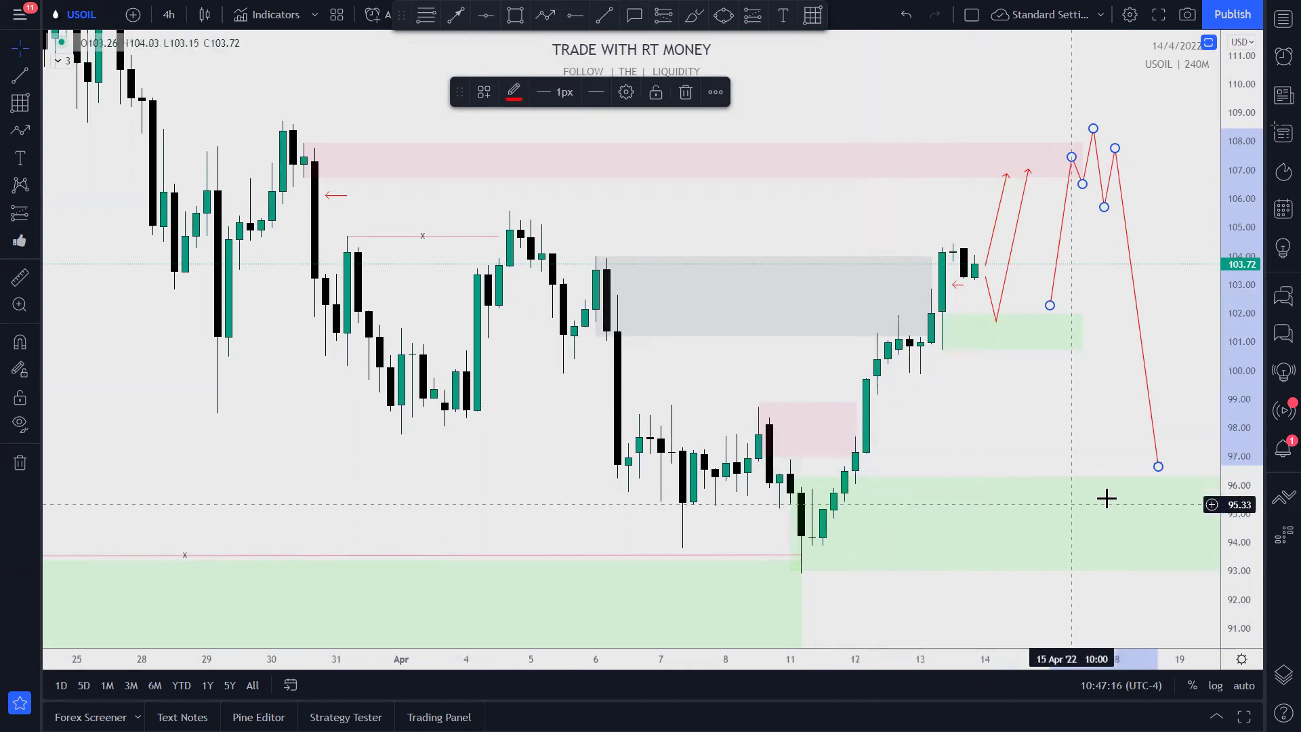
# Step: Zoom out and pan to show March through late April with all zones and the red path
pyautogui.scroll(-2, 1011, 408)
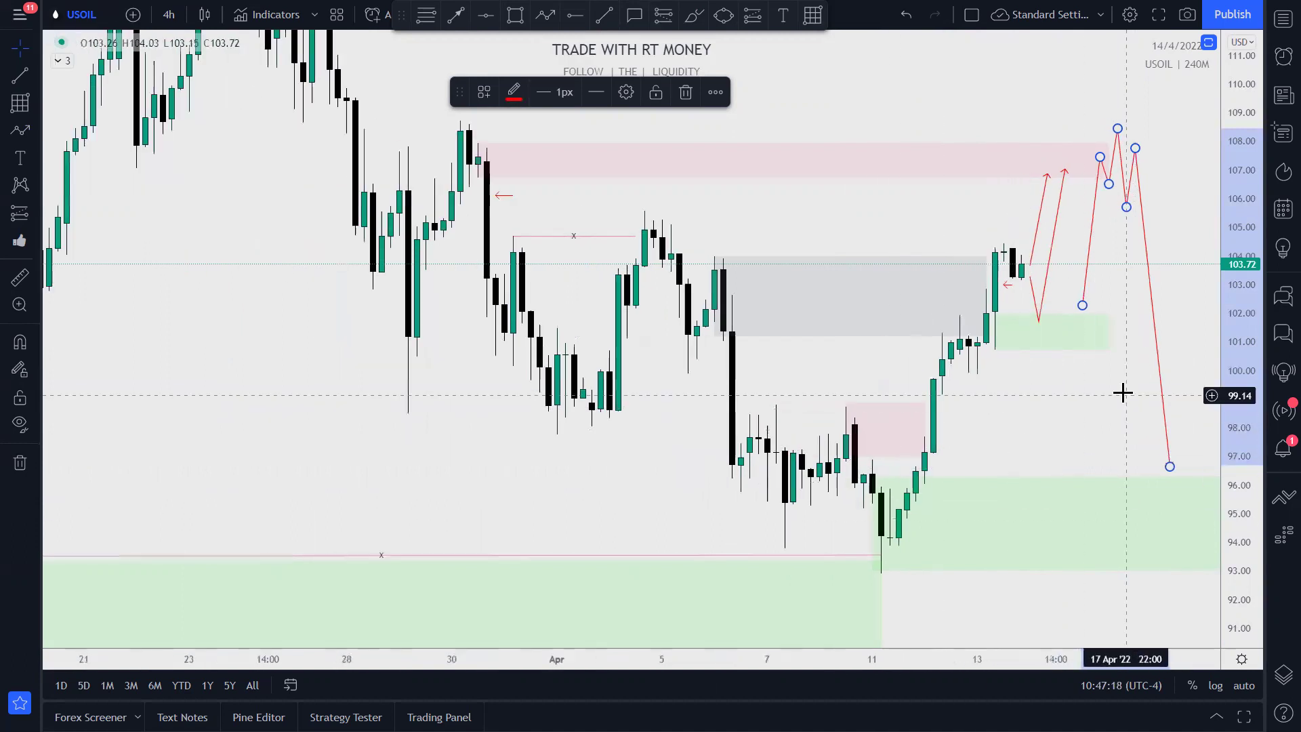
pyautogui.moveTo(1125, 393); pyautogui.dragTo(937, 401)
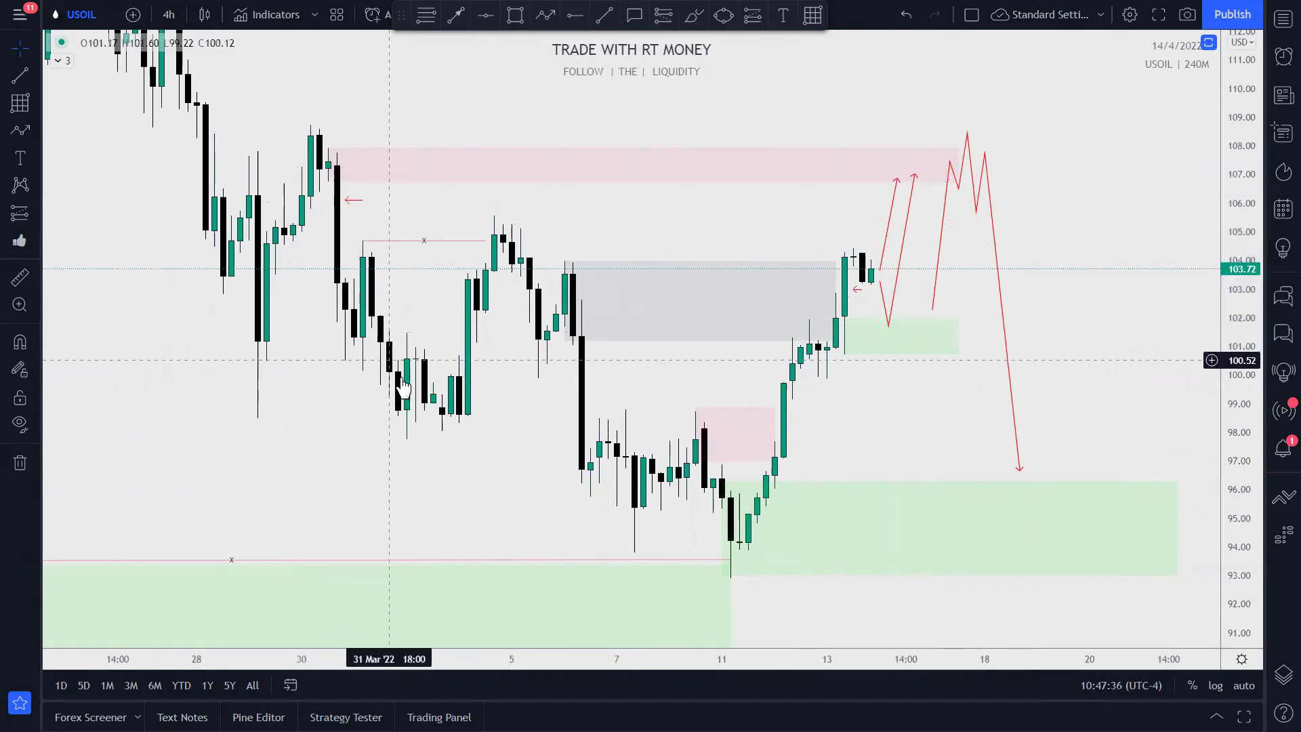
pyautogui.scroll(-3, 458, 427)
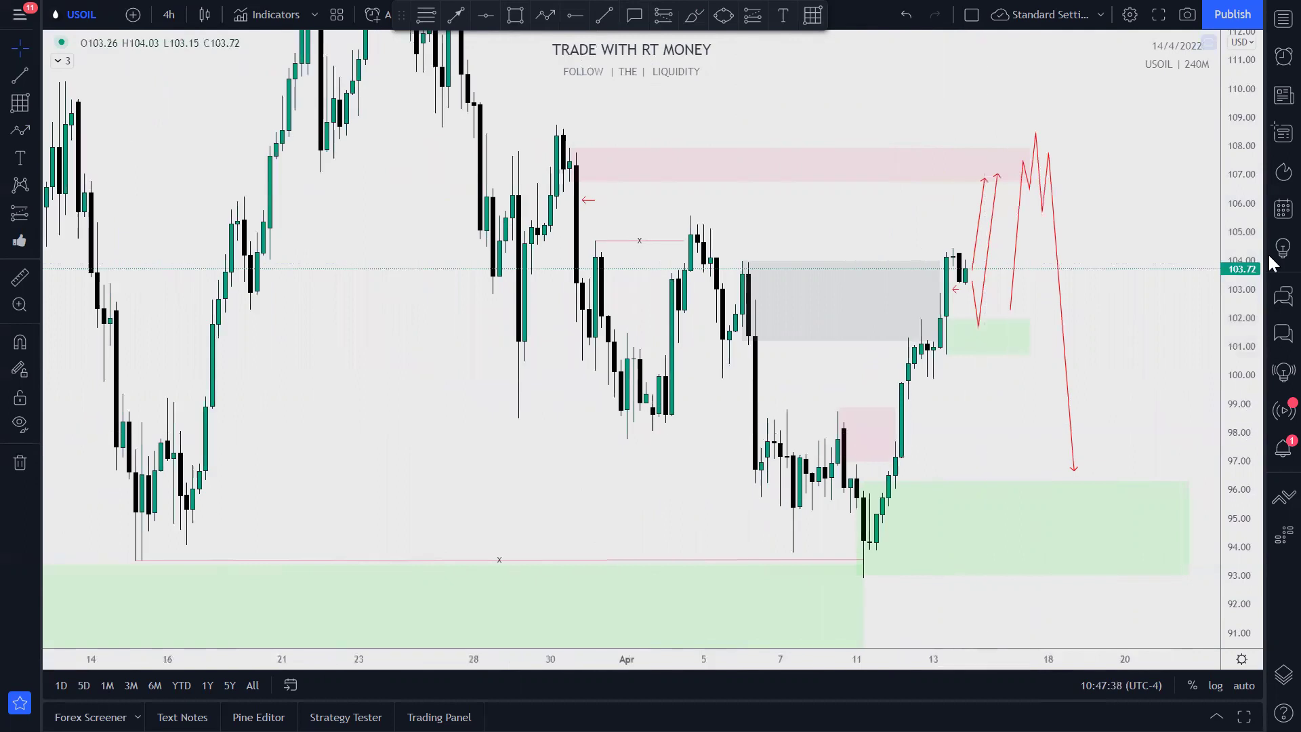
pyautogui.moveTo(982, 136); pyautogui.dragTo(459, 264)
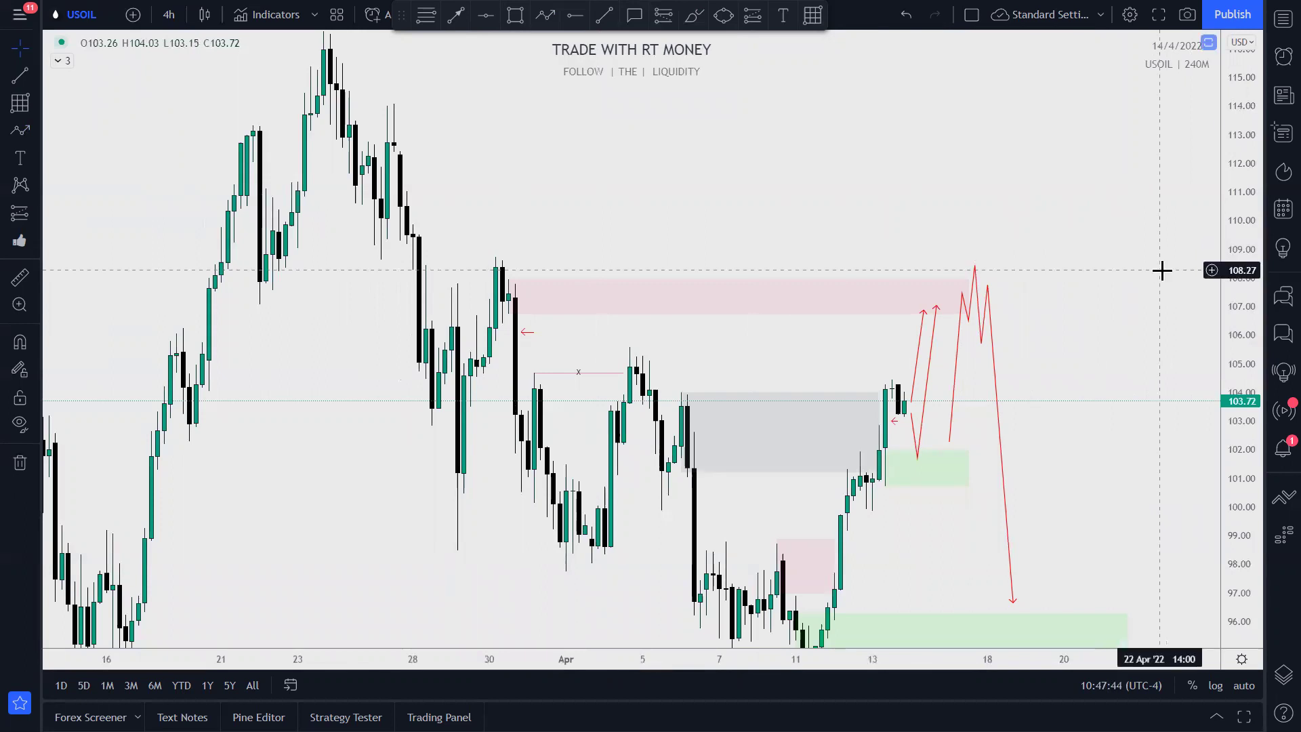
pyautogui.moveTo(1072, 229); pyautogui.dragTo(1087, 73)
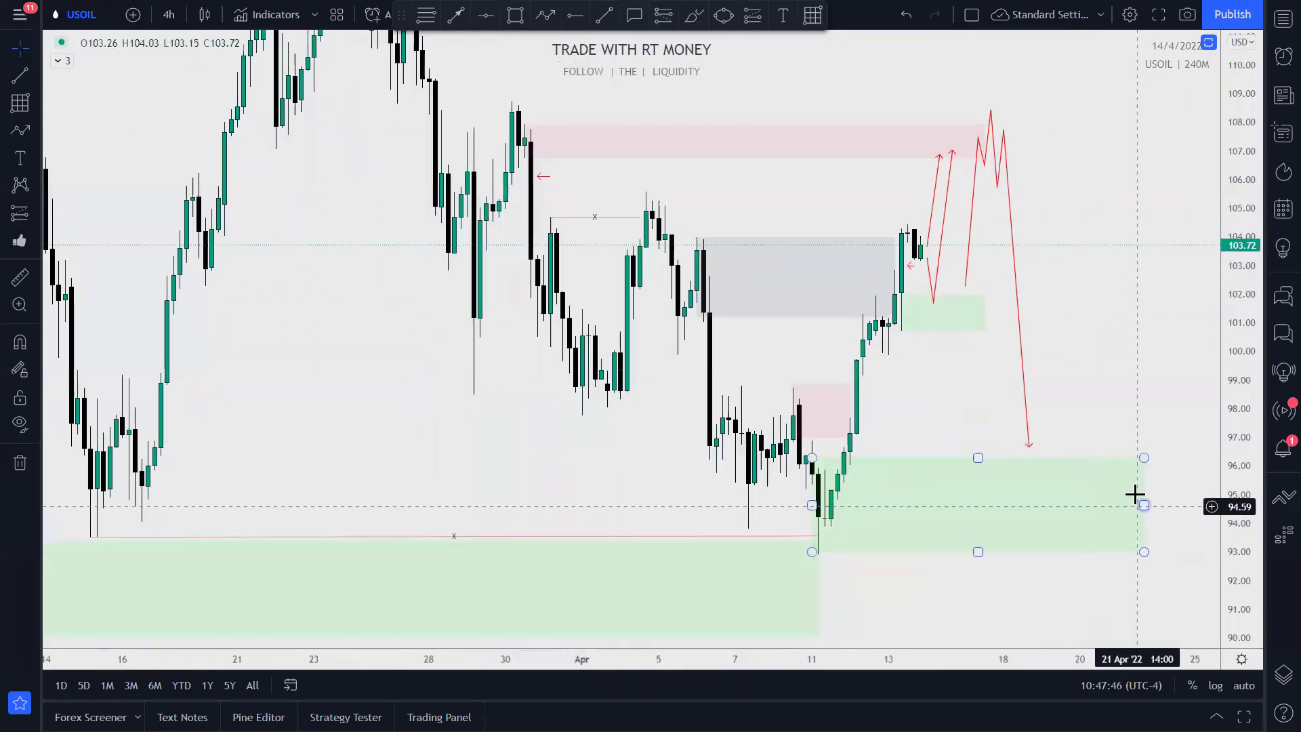
pyautogui.scroll(-5, 1096, 552)
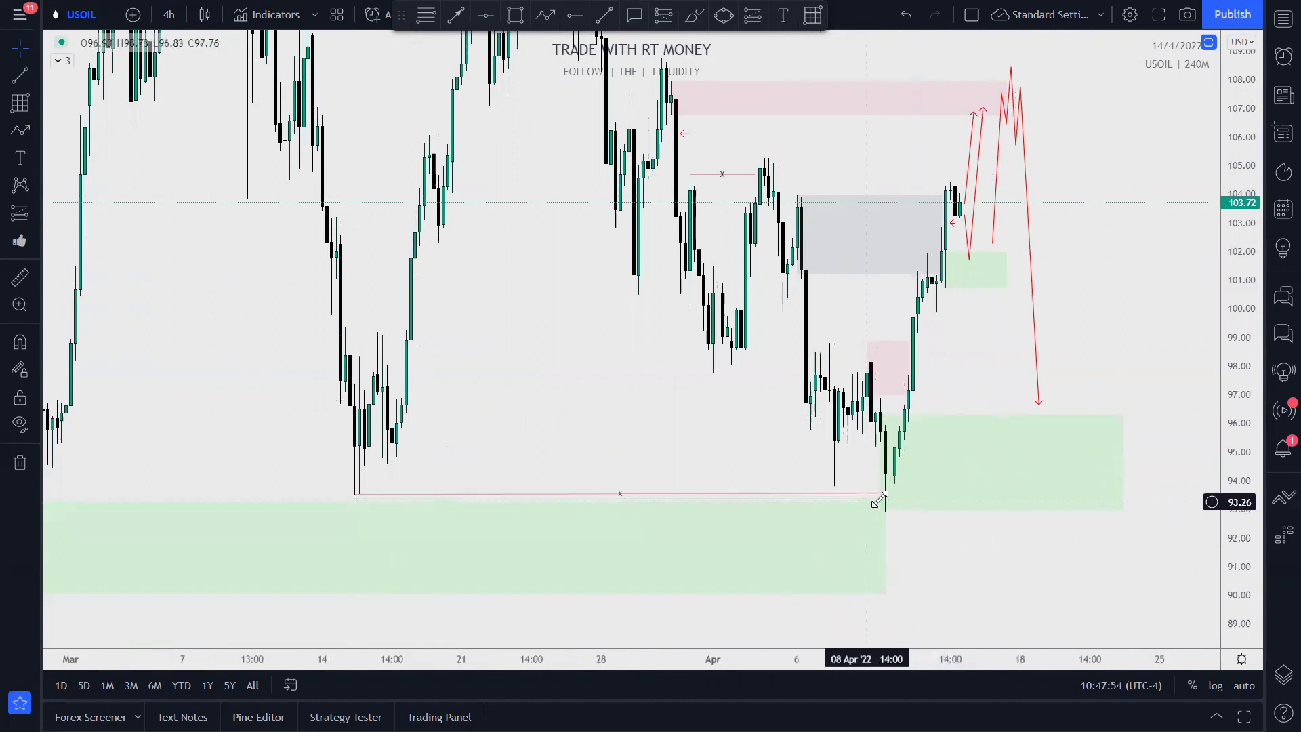
pyautogui.click(1033, 331)
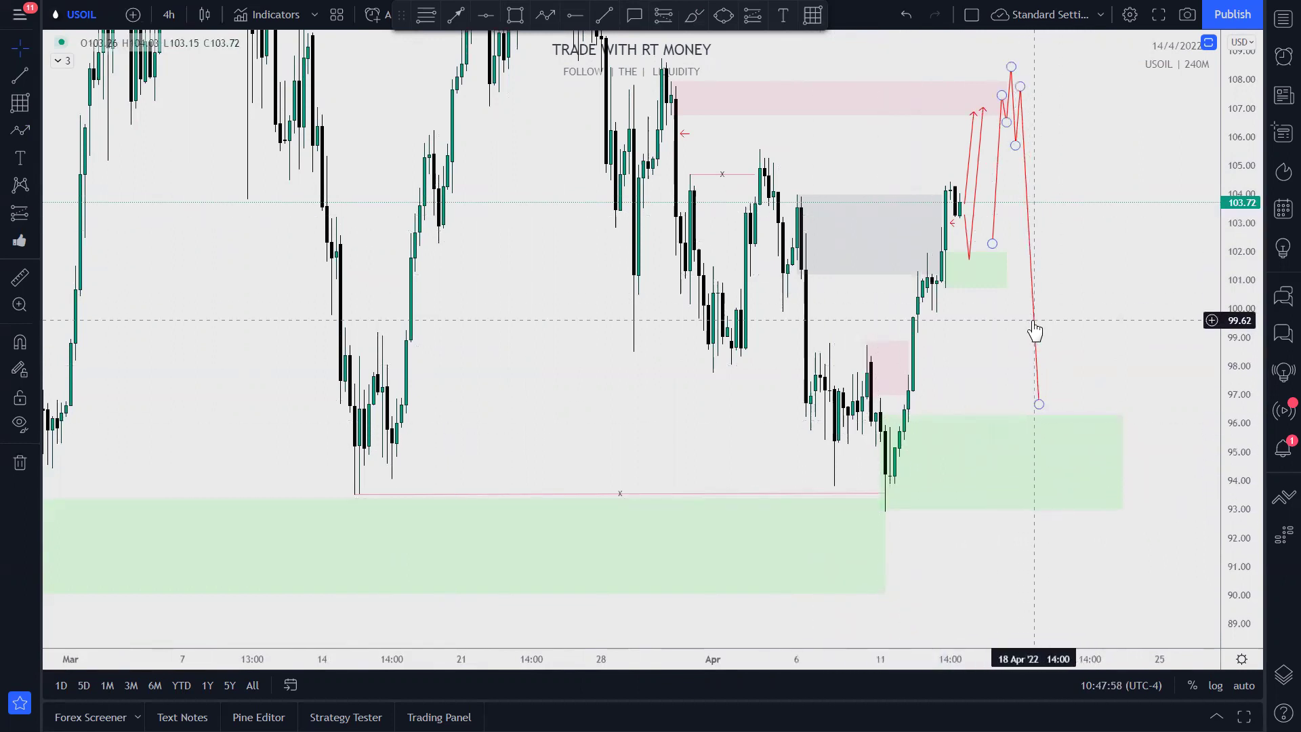
pyautogui.click(1242, 310)
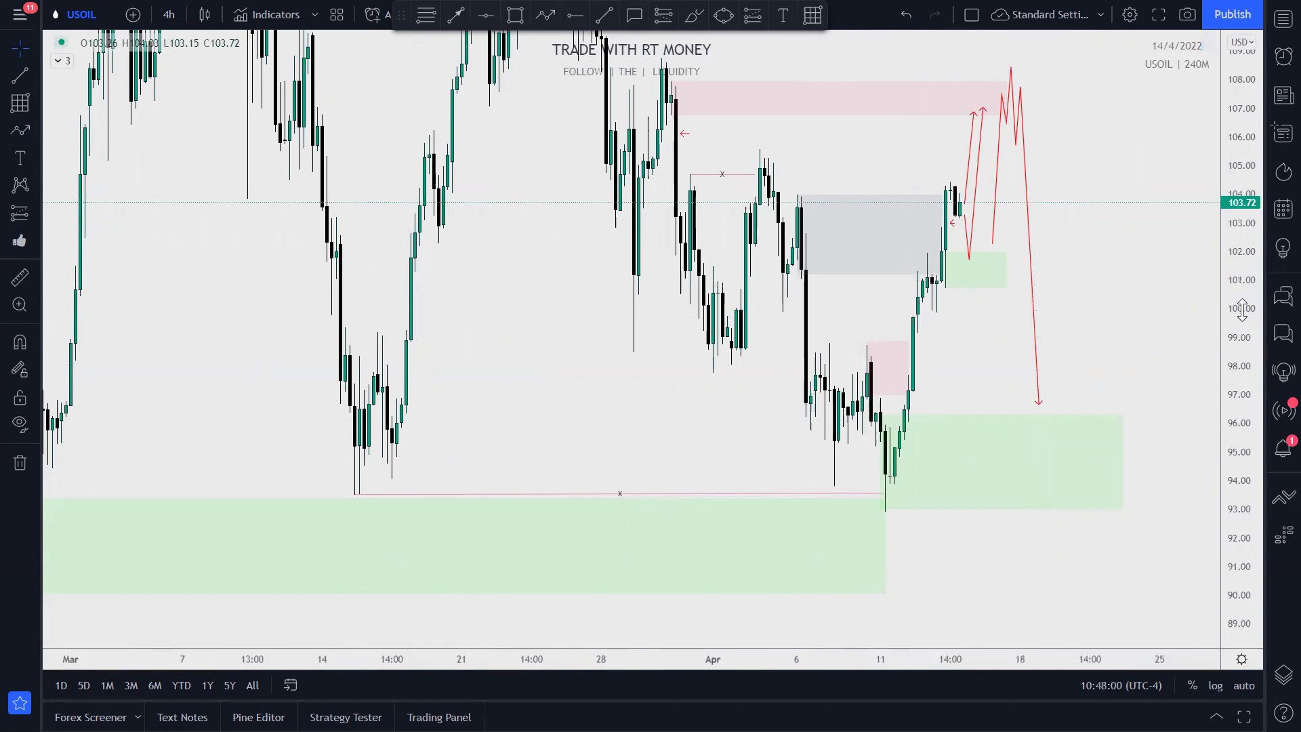